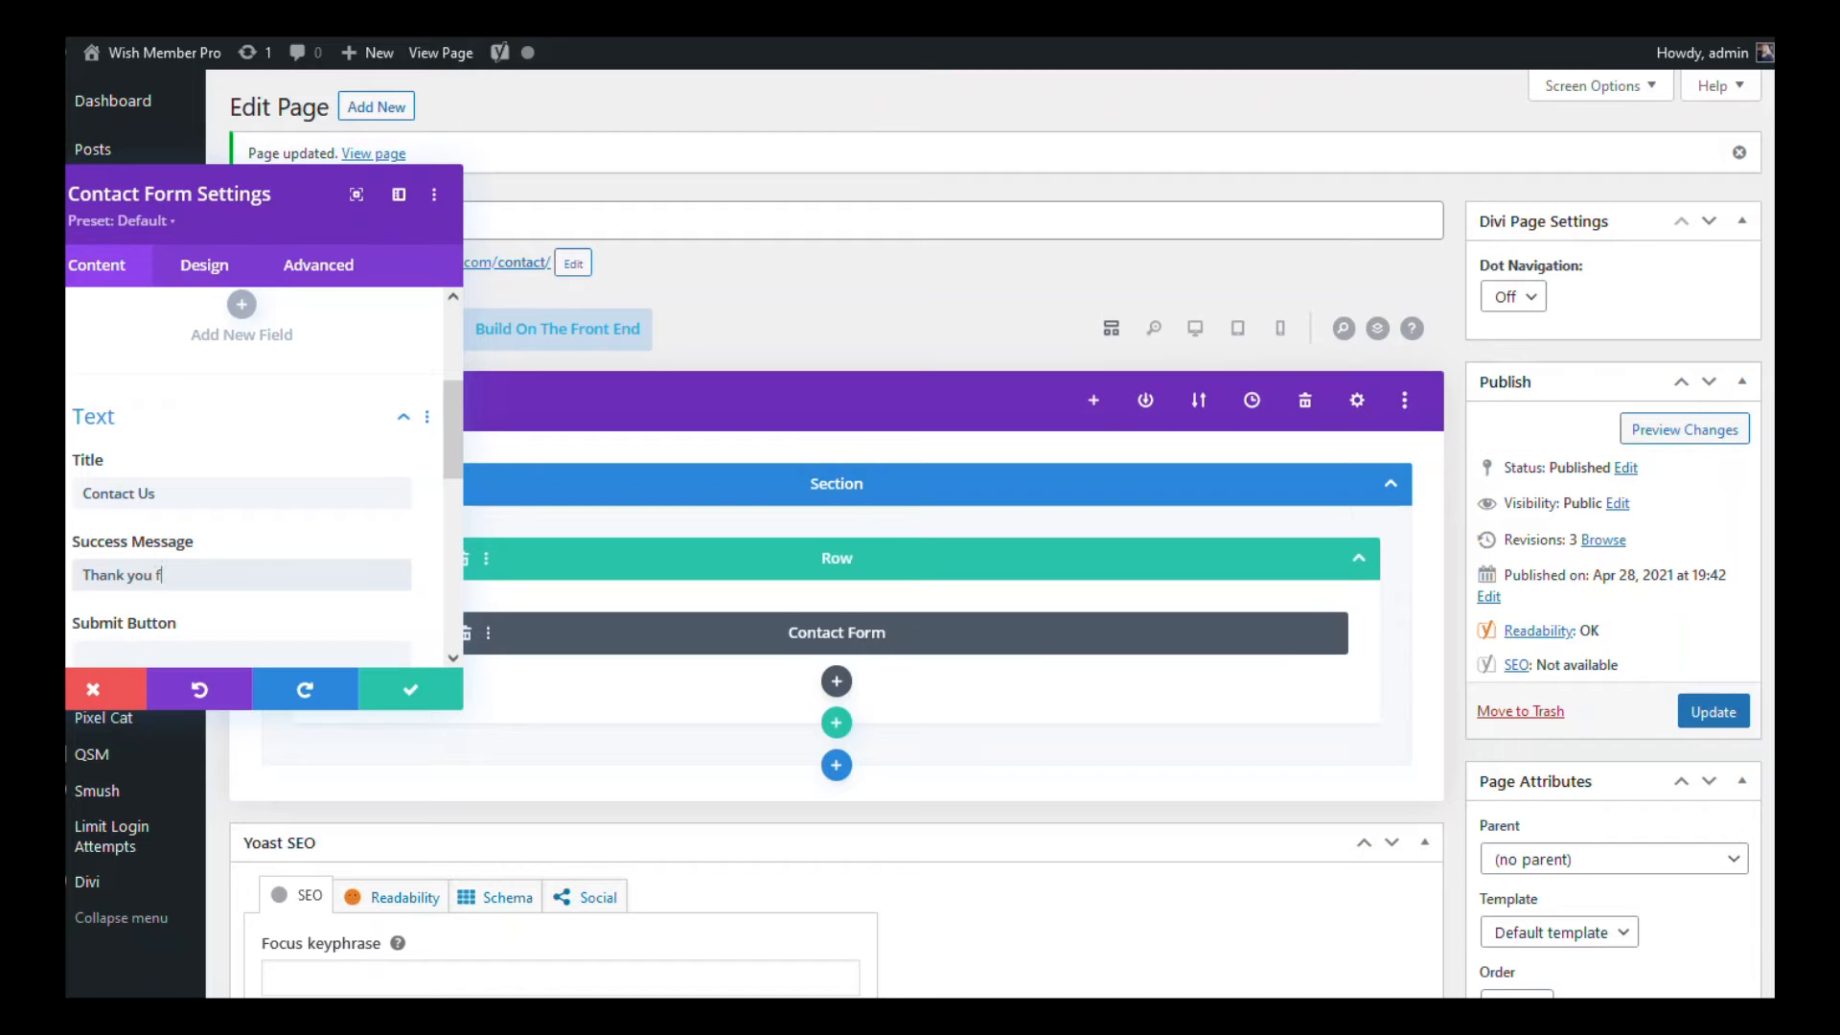
# Step: Complete the thank-you success message and label the submit button 'Submit'
pyautogui.write('back to you as soon as possible.')
pyautogui.press('Tab')
pyautogui.write('Submit')
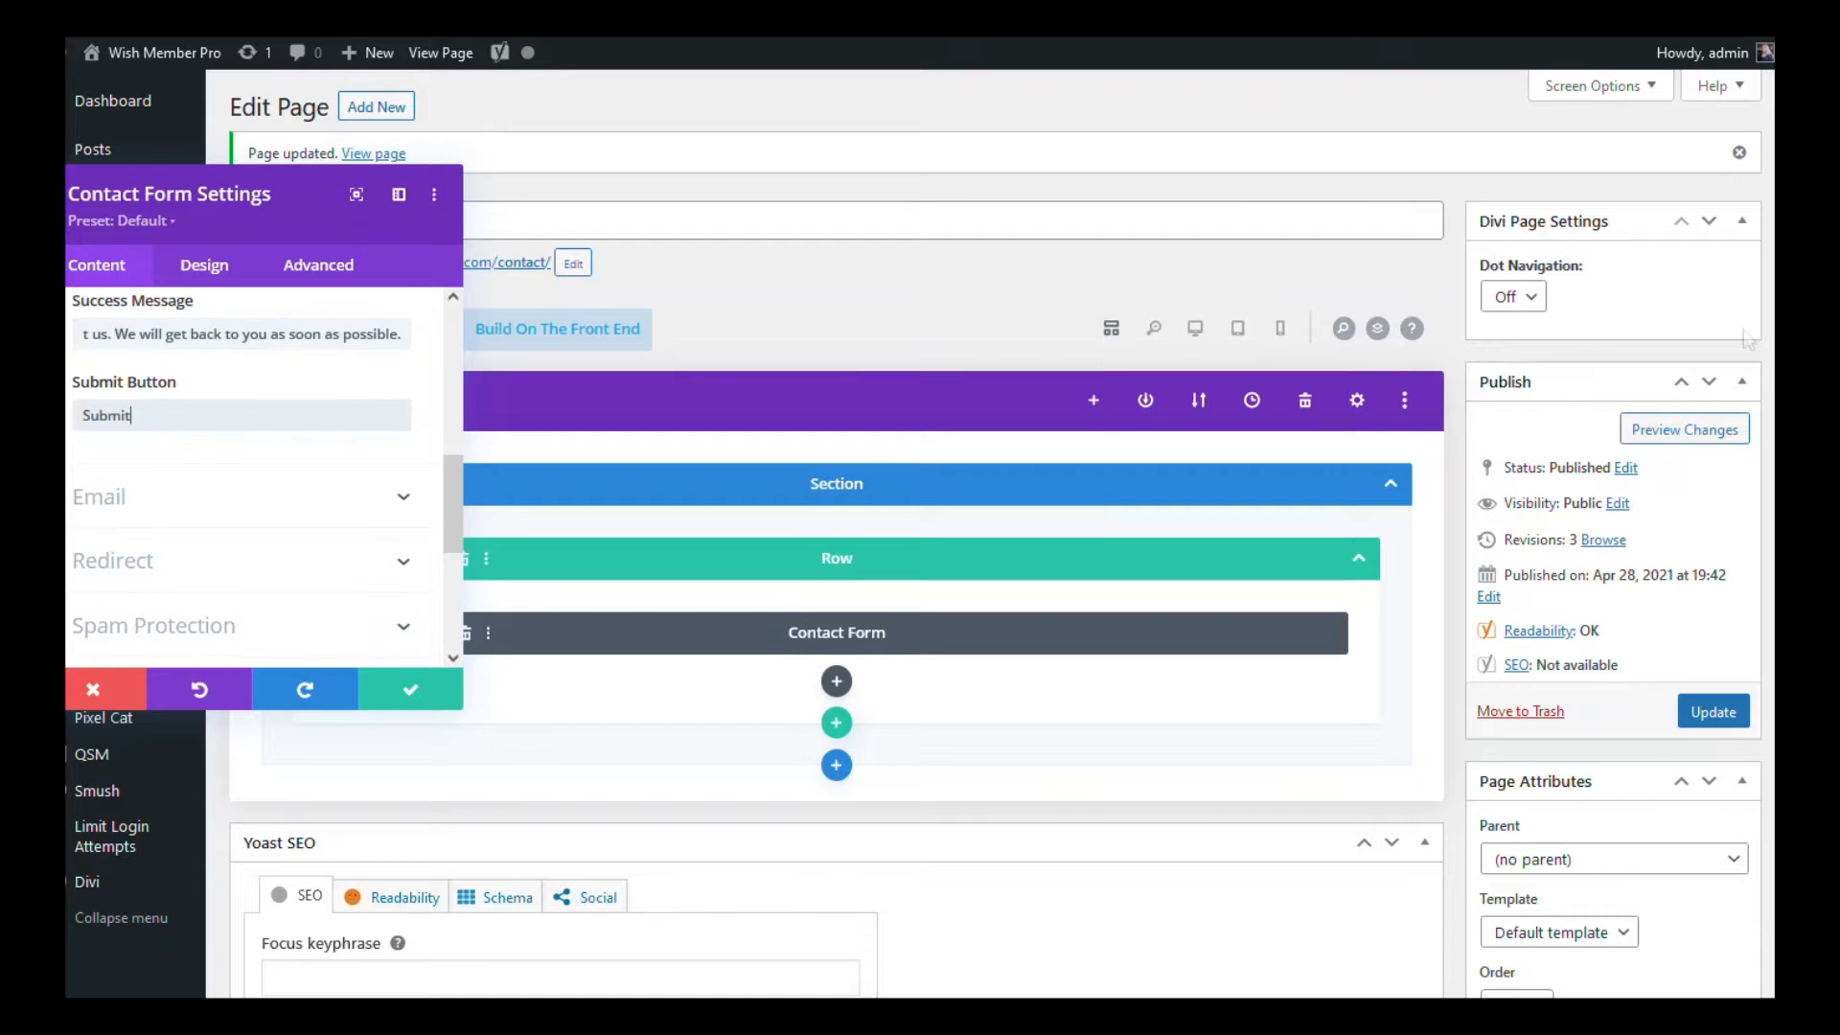
# Step: Expand the form's Email settings and enter the recipient e-mail address
pyautogui.click(106, 497)
pyautogui.click(240, 394)
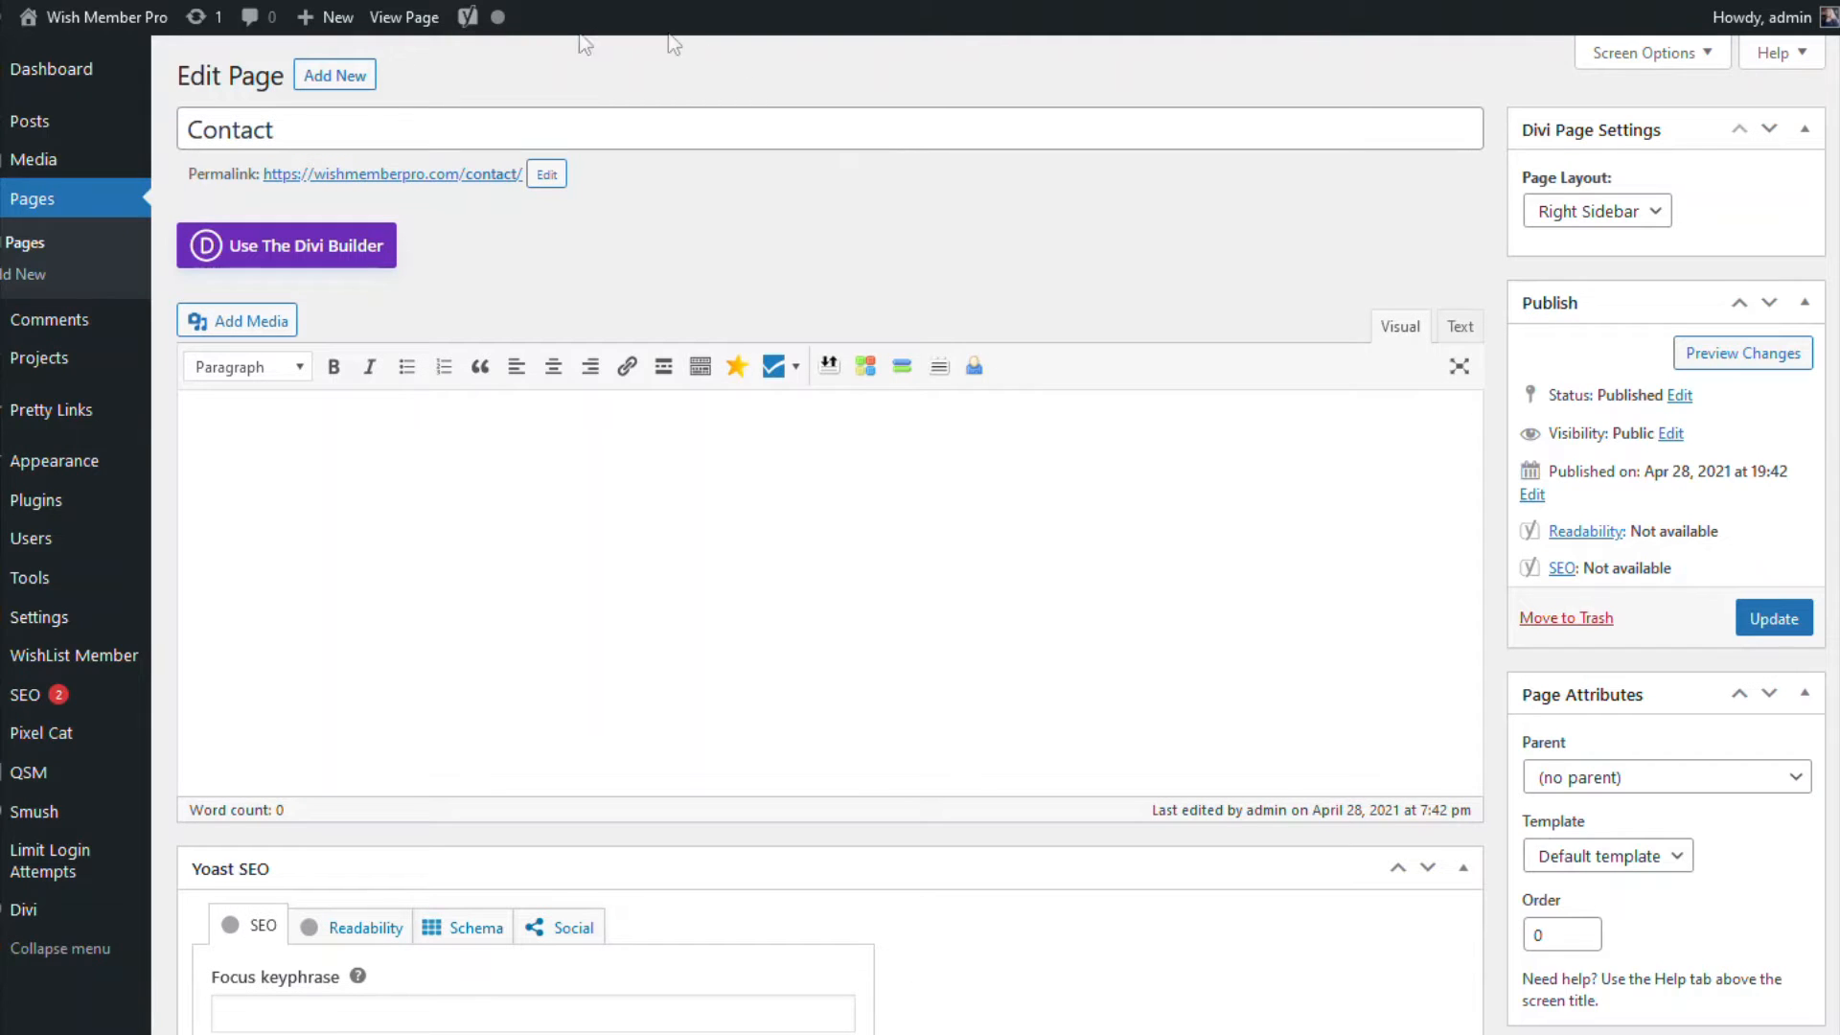
# Step: Retitle the page 'Contact Us' and switch it to the Divi Builder
pyautogui.click(349, 131)
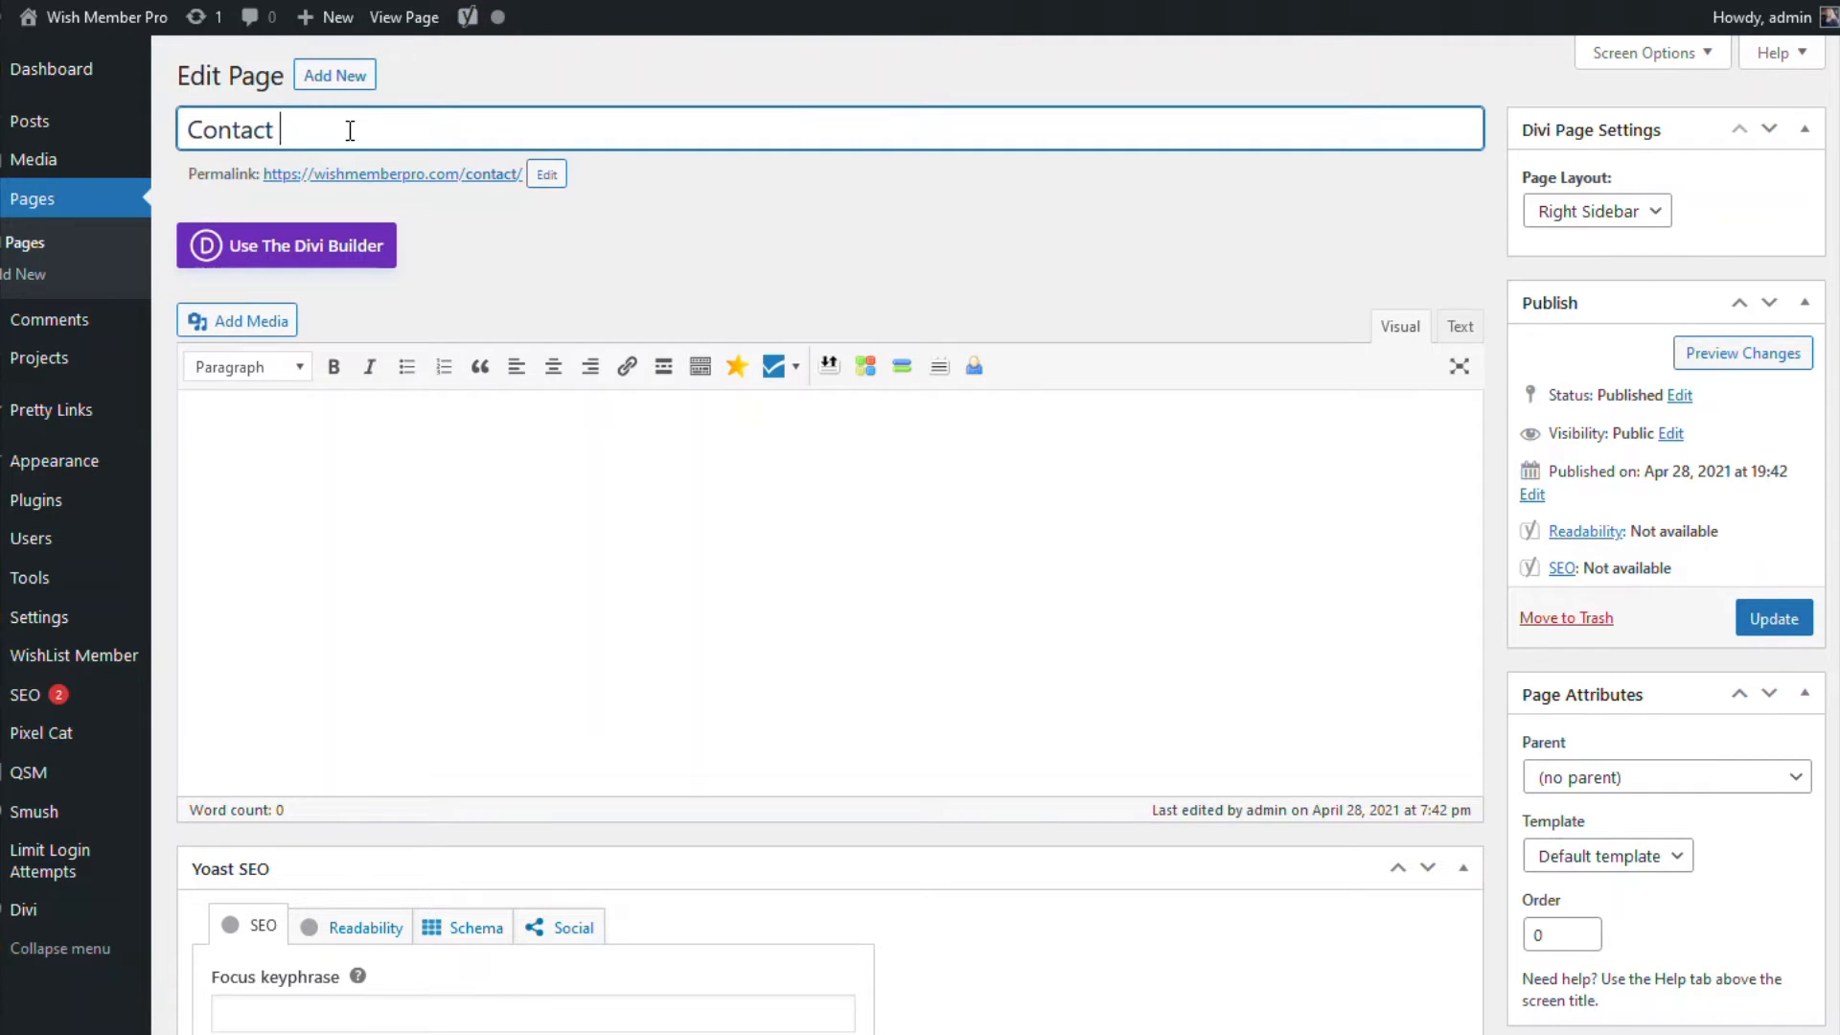
pyautogui.write('Us')
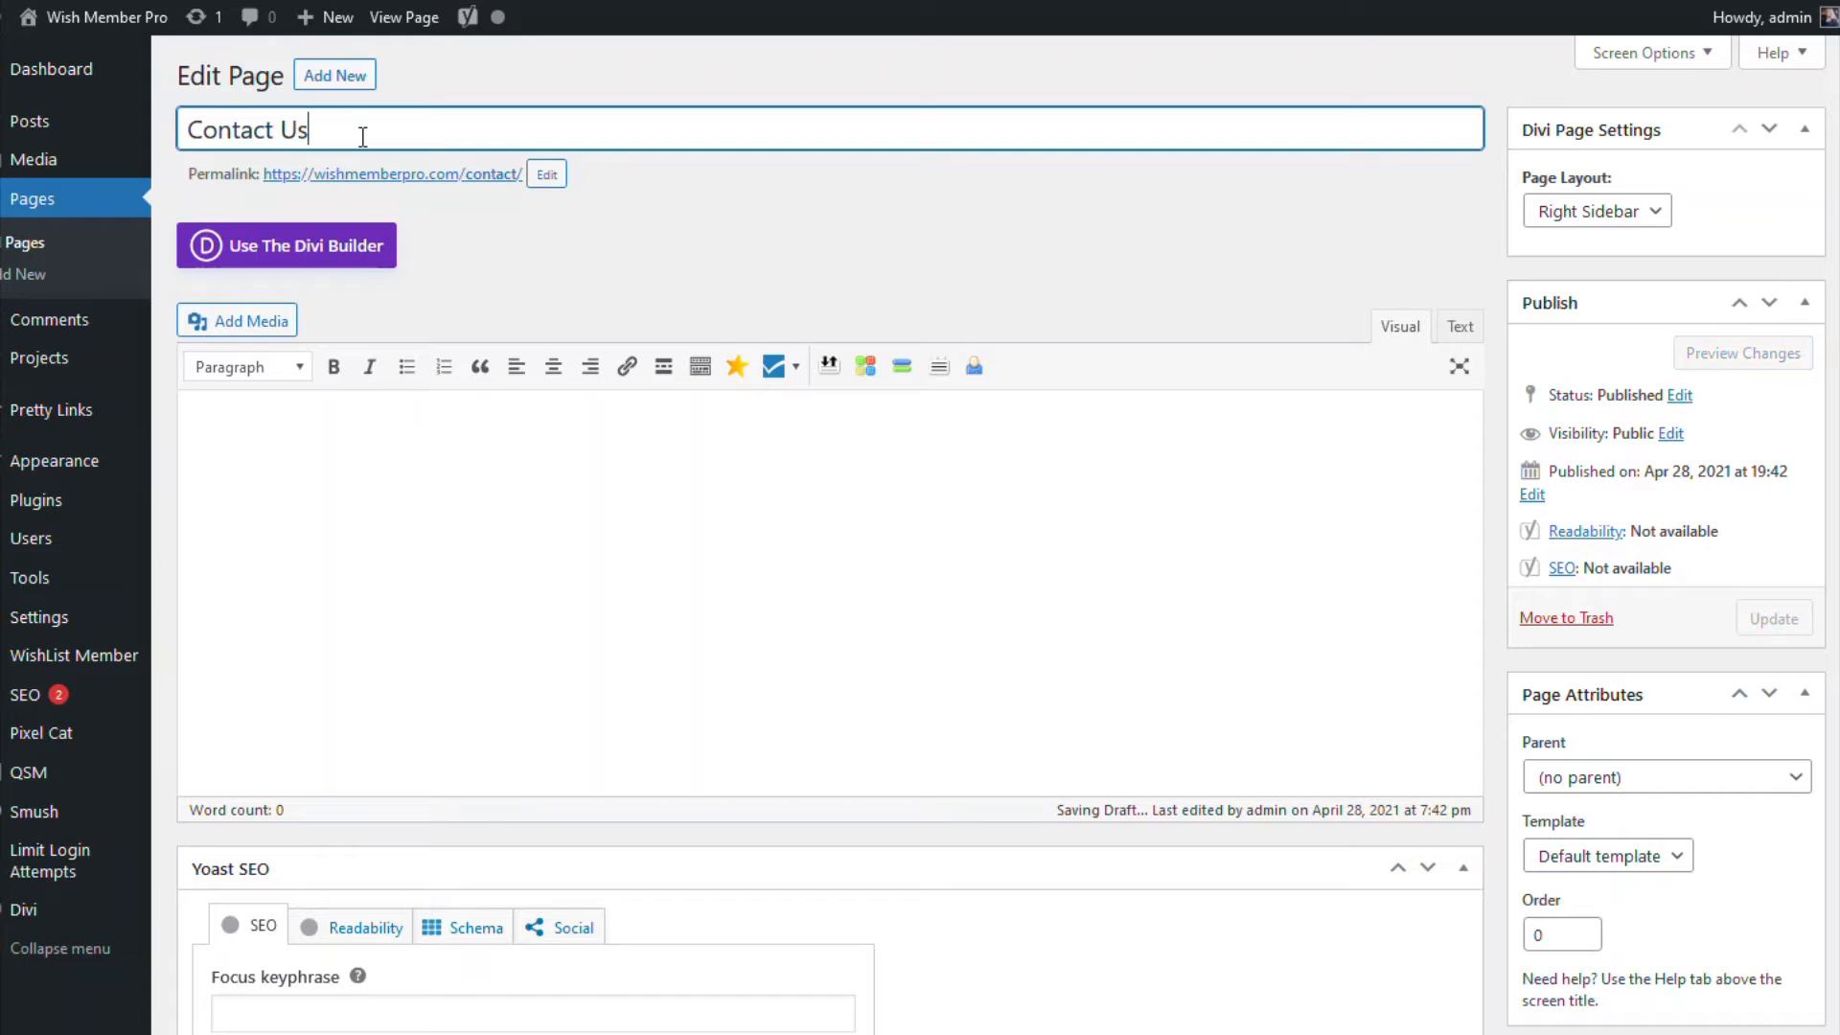
pyautogui.click(329, 246)
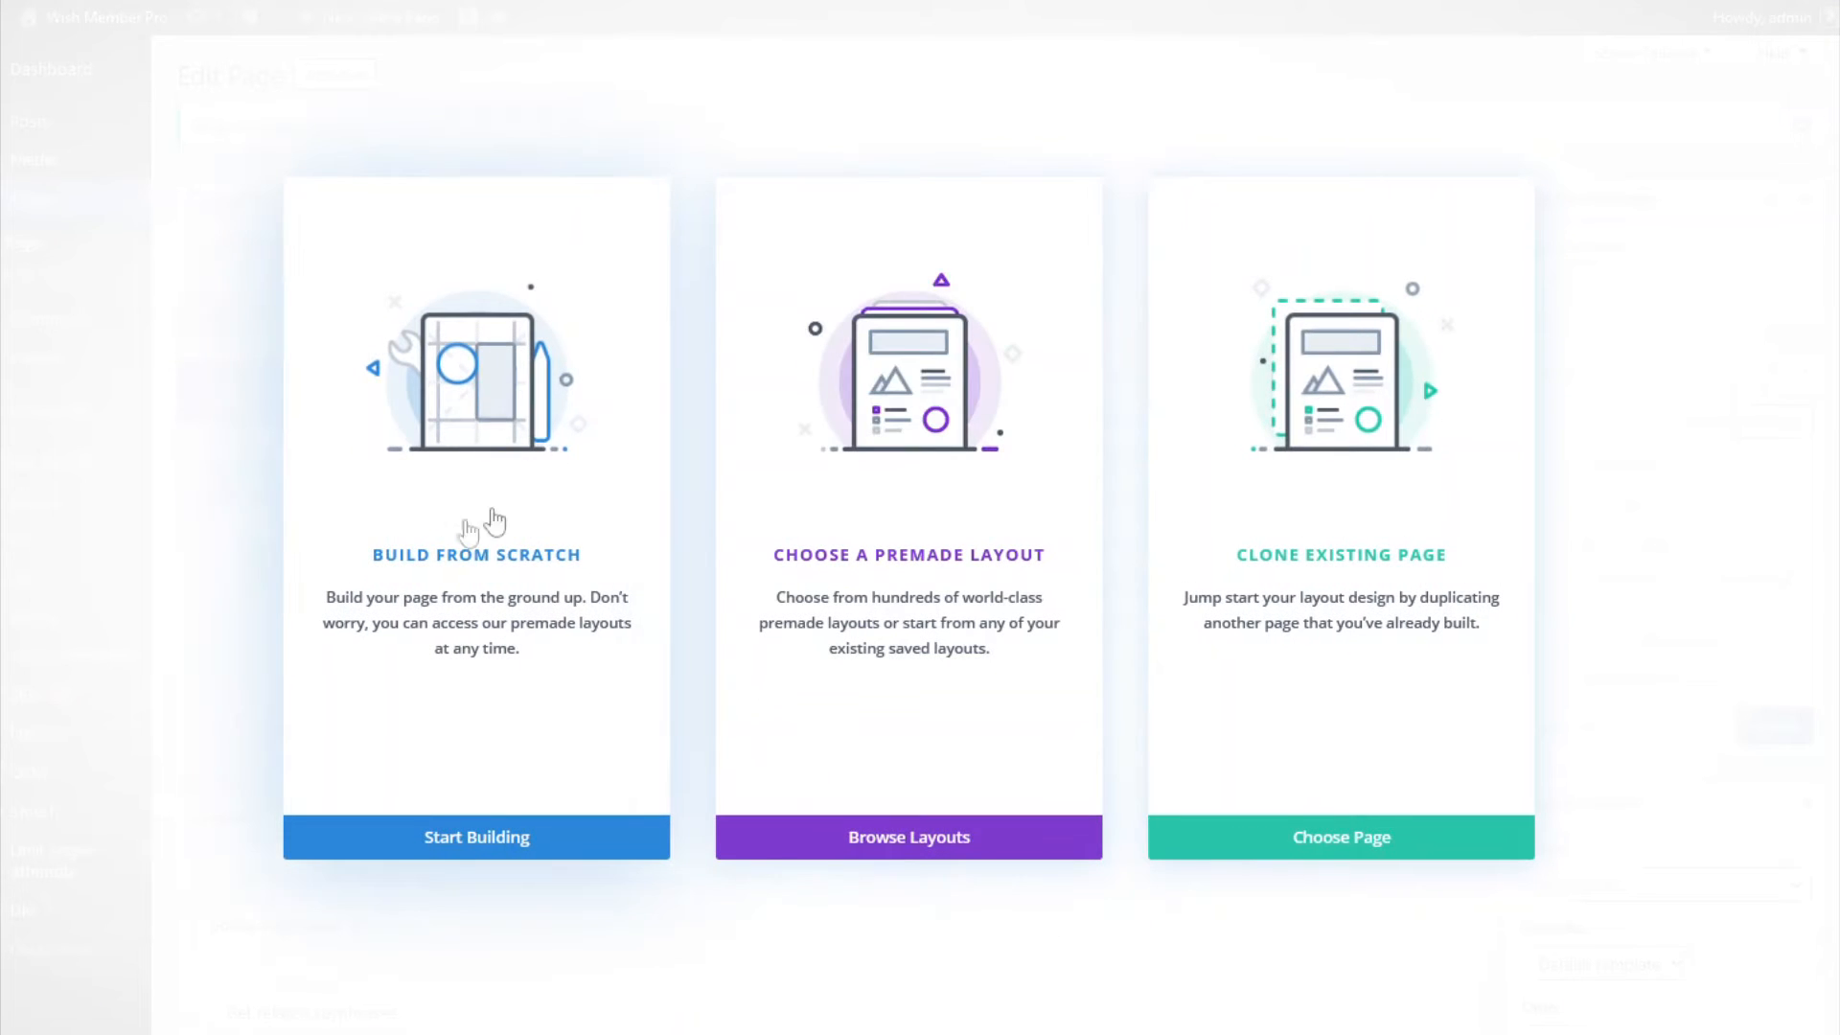
# Step: Start from scratch, insert a one-column row, and add a Contact Form module to it
pyautogui.click(475, 465)
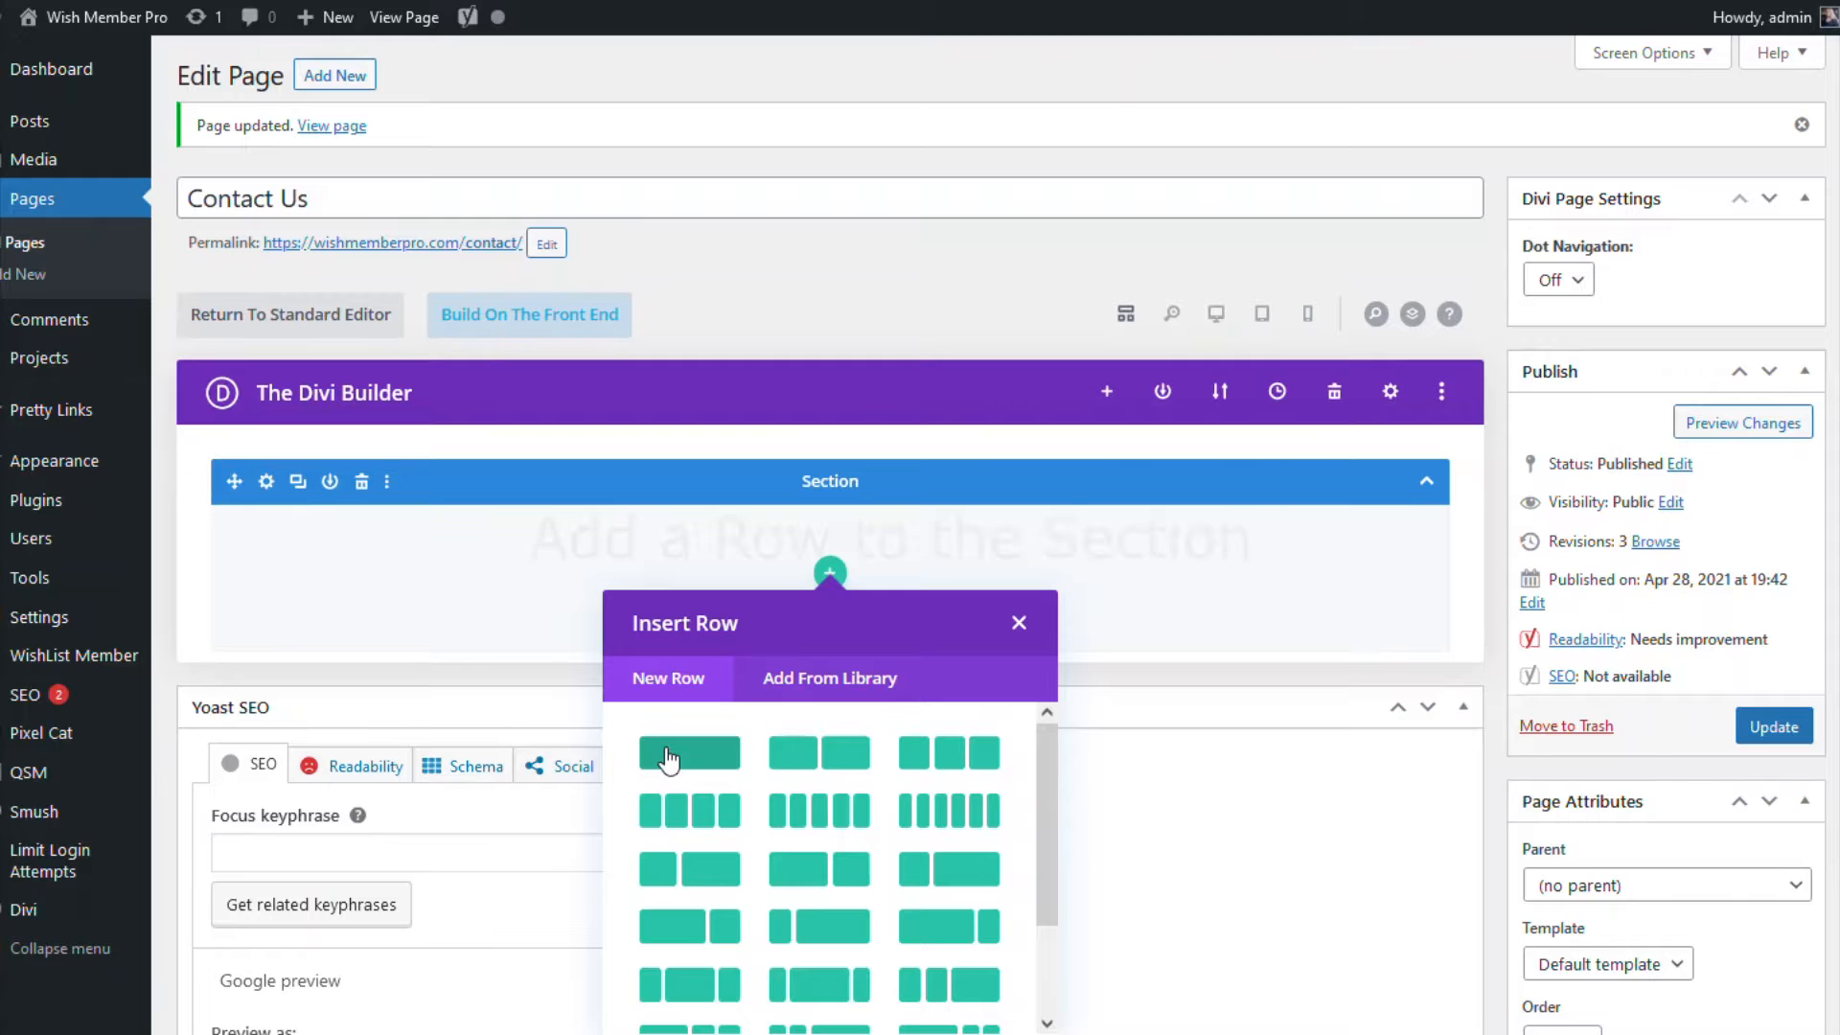
pyautogui.click(736, 778)
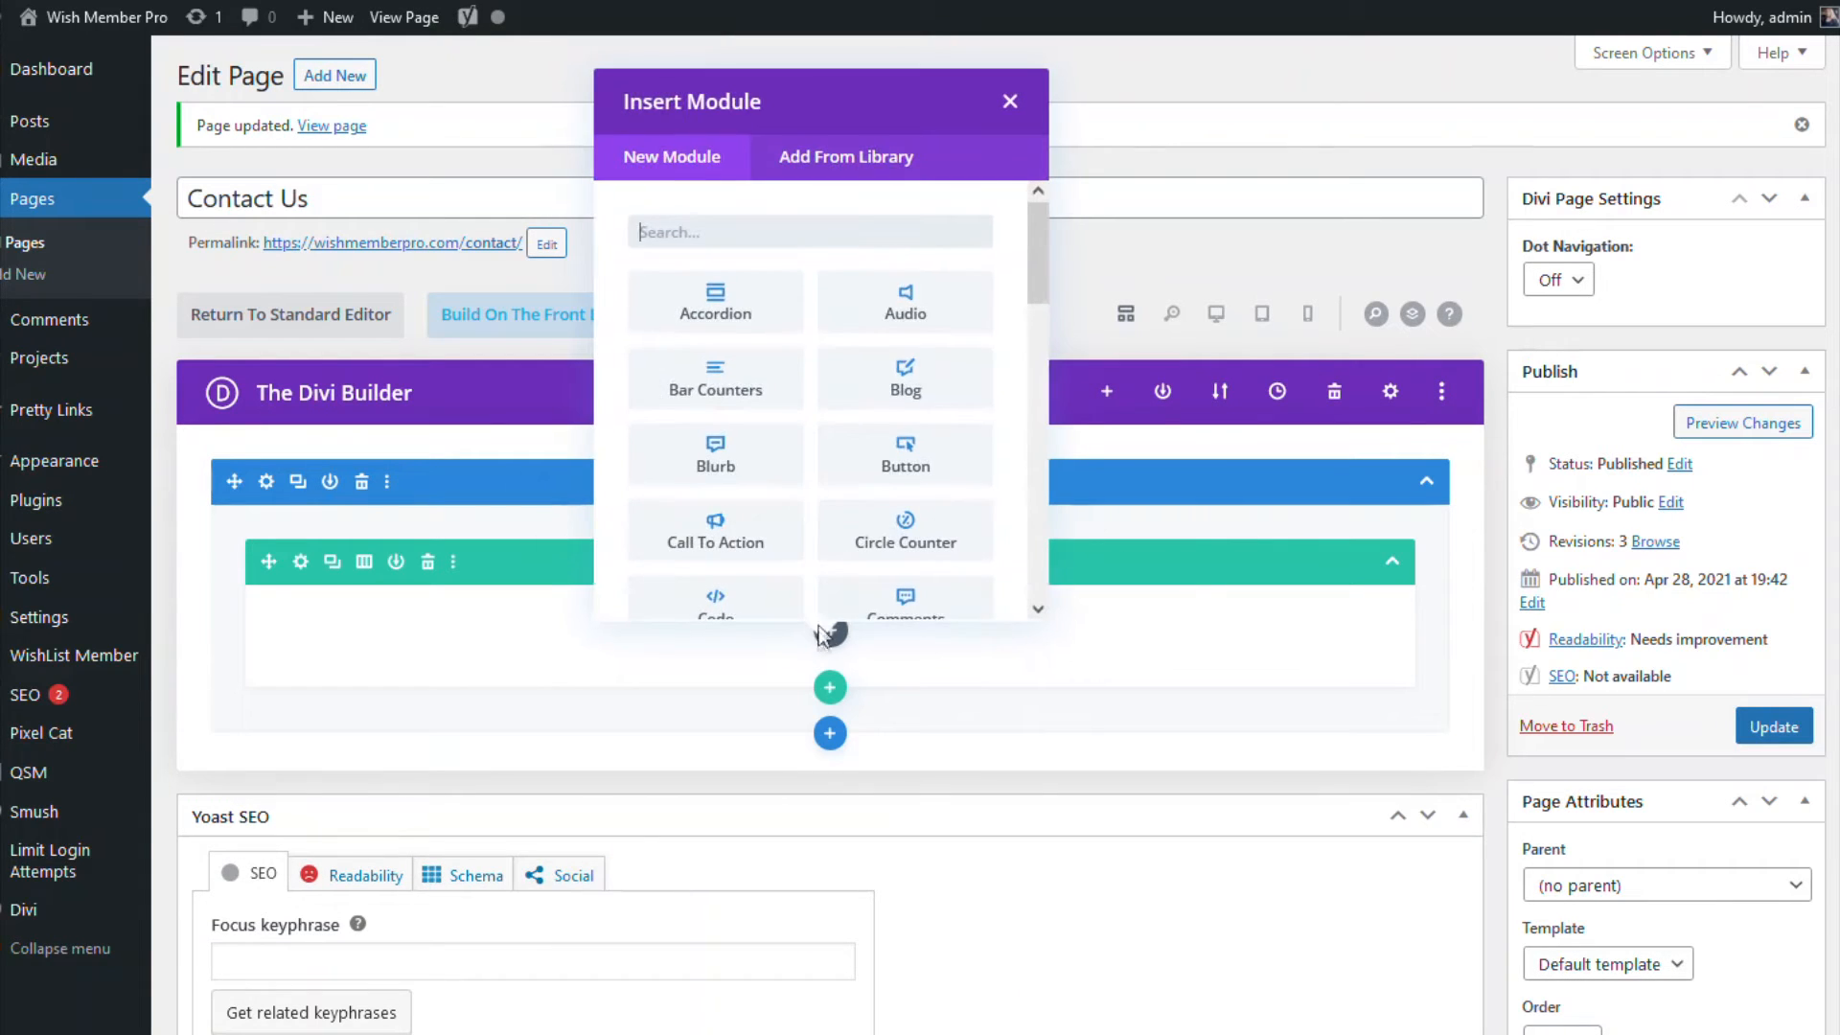
pyautogui.scroll(-4, 805, 398)
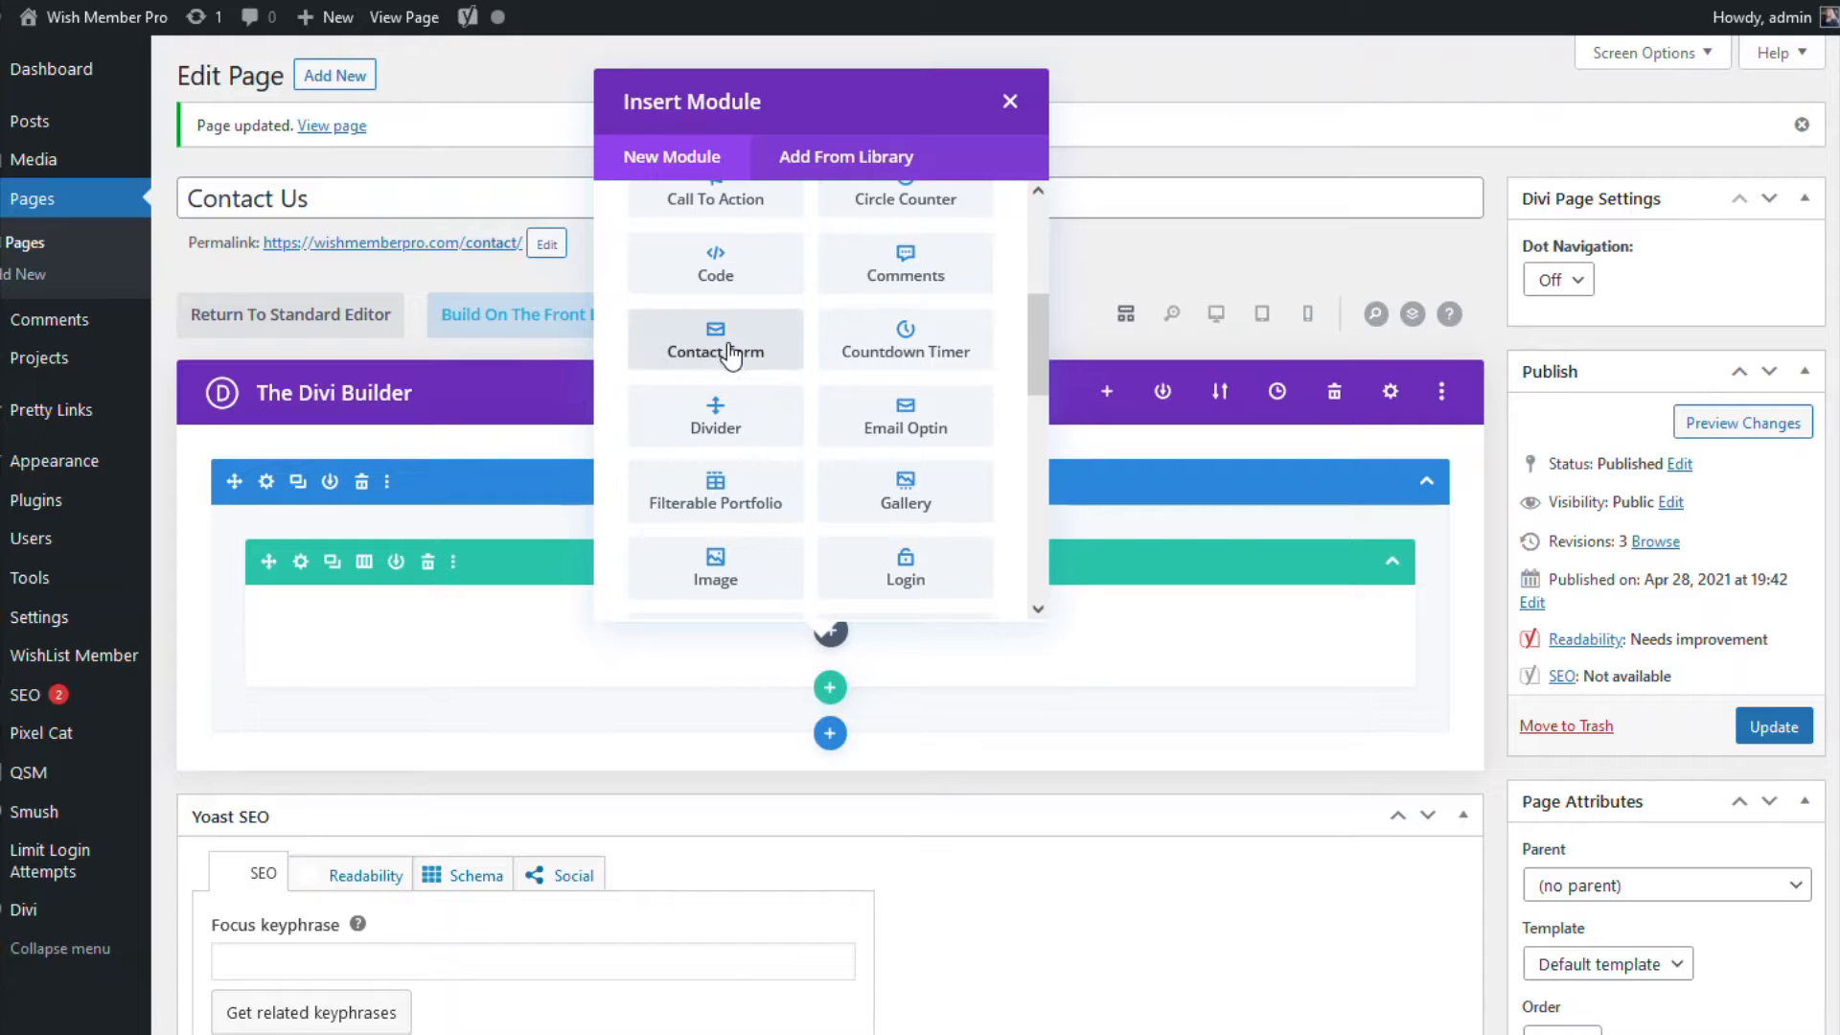
pyautogui.click(718, 345)
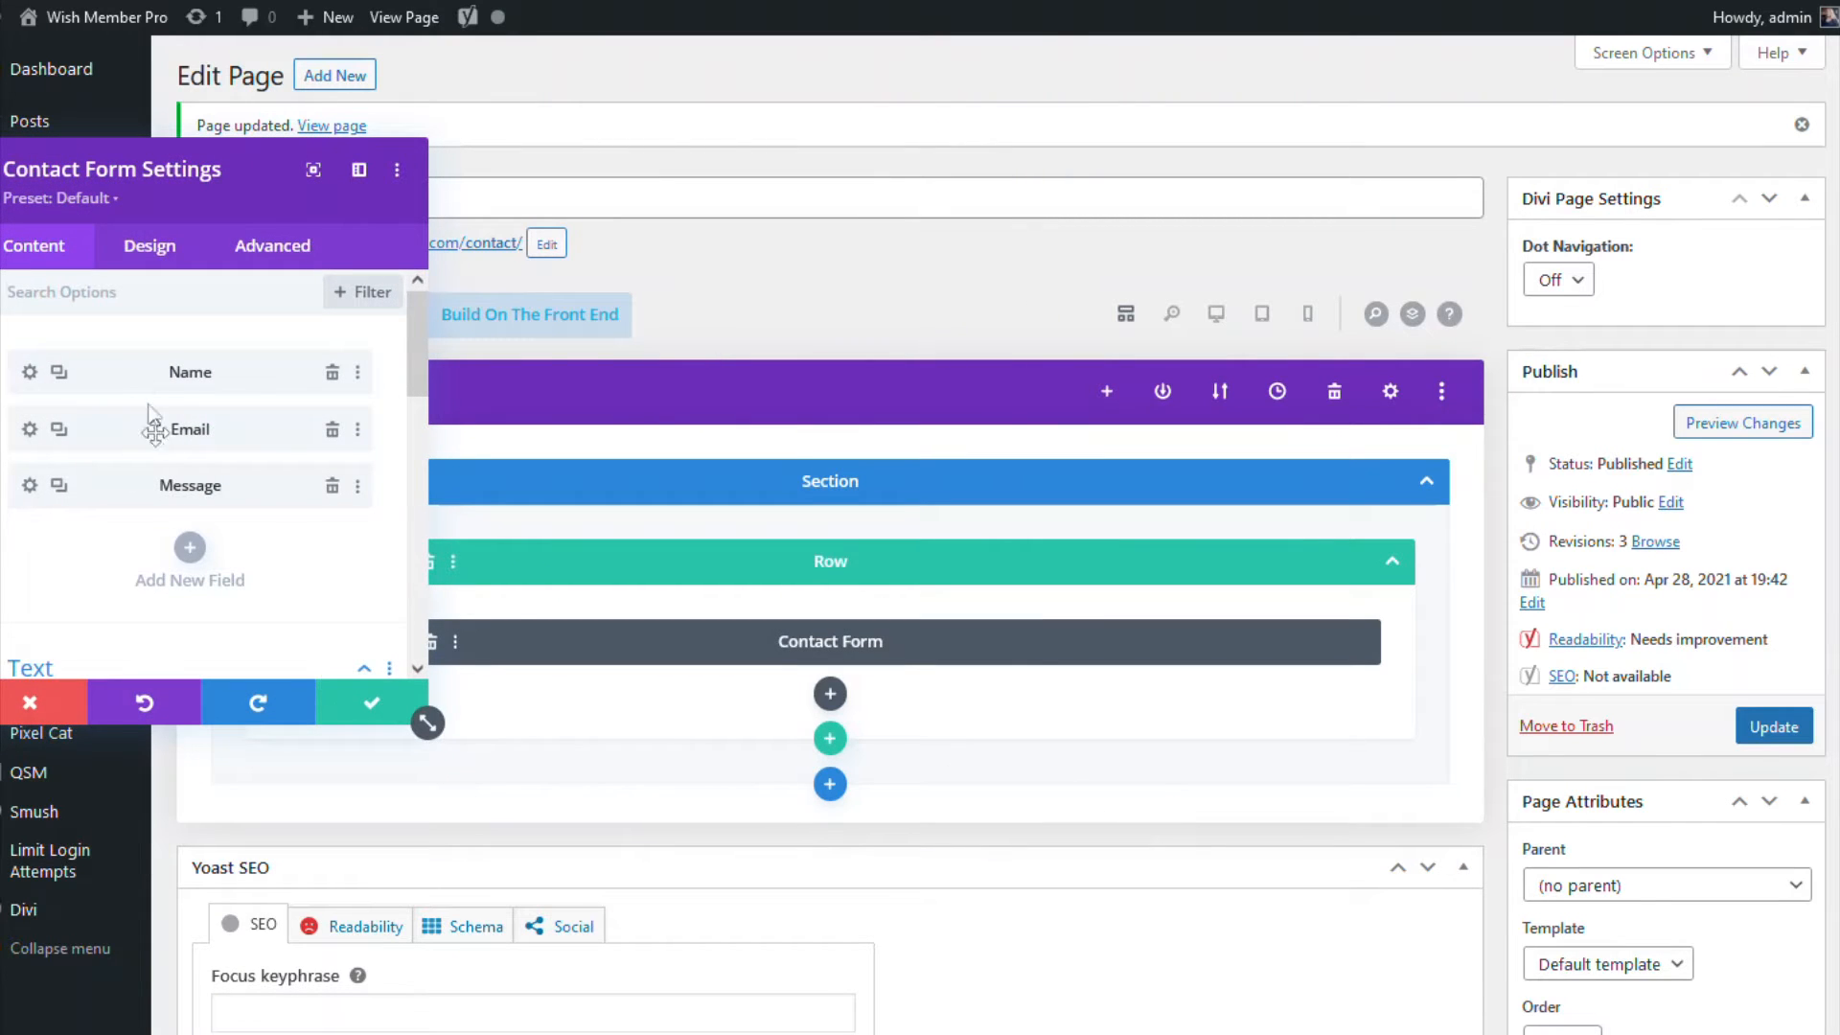
# Step: Title the form 'Contact Us' and set the thank-you success message
pyautogui.scroll(-1, 257, 568)
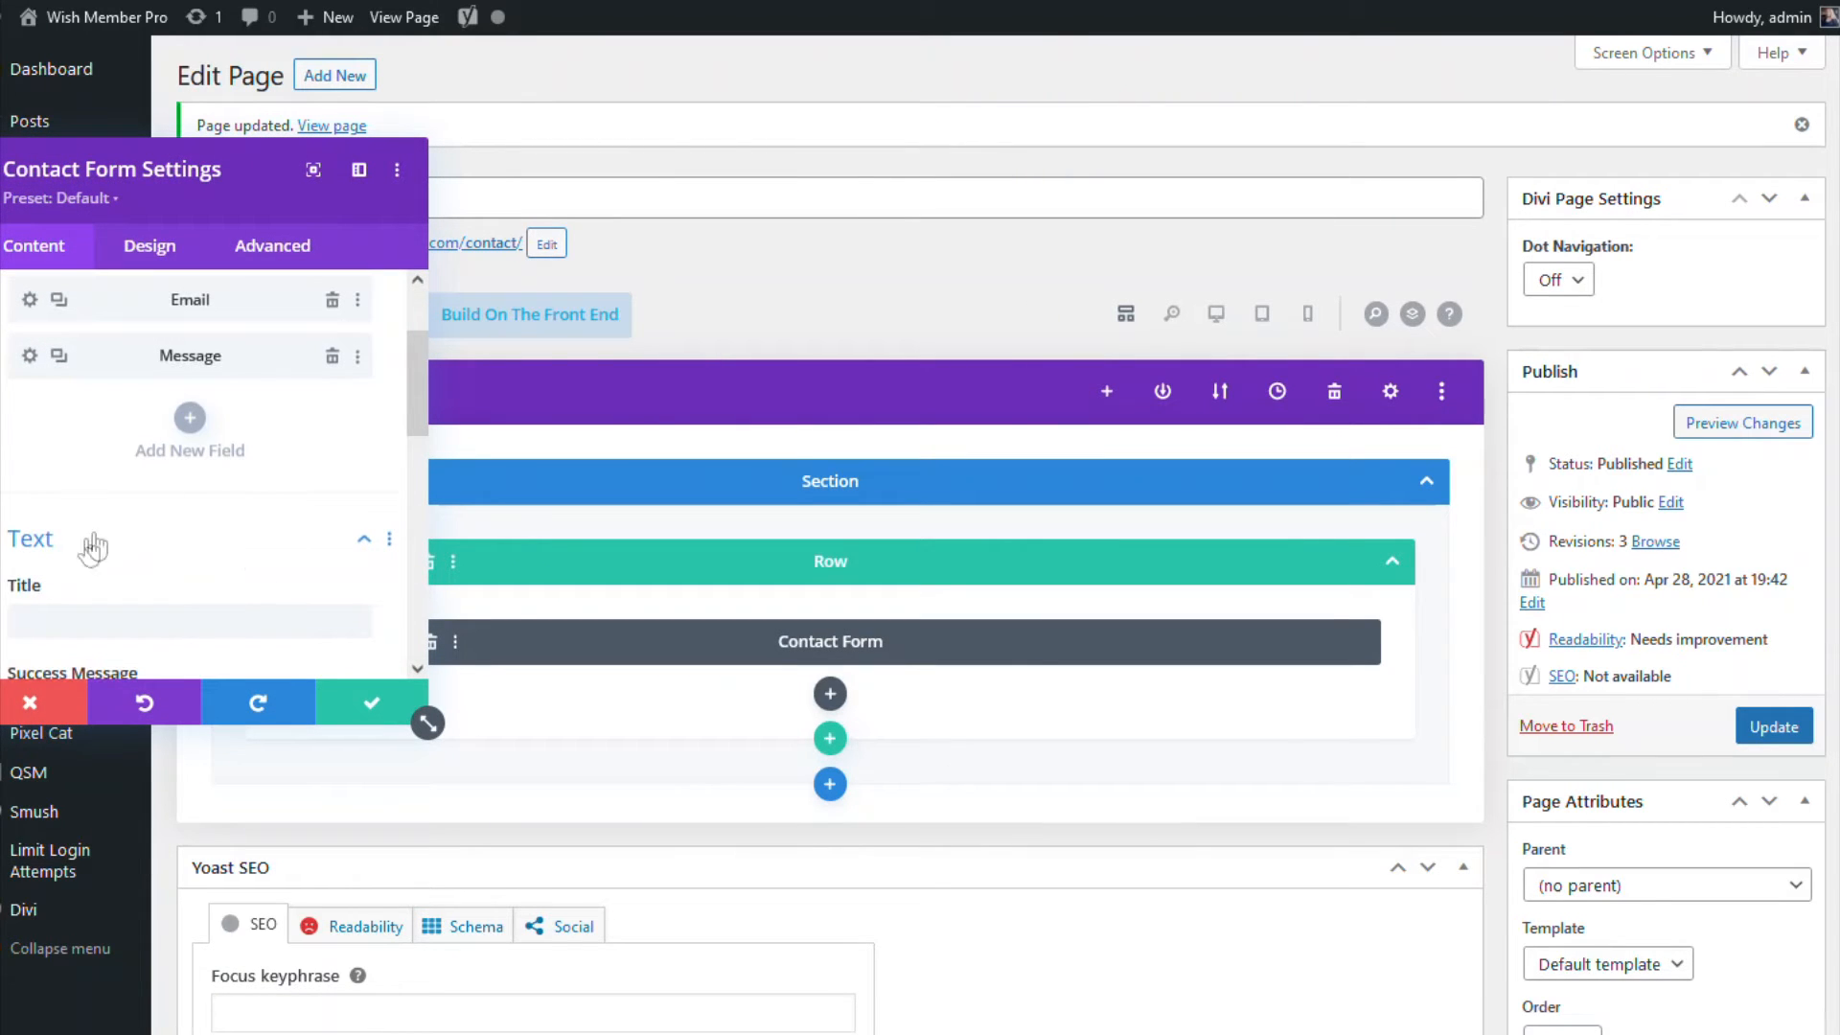
pyautogui.click(52, 621)
pyautogui.write('Contact Us')
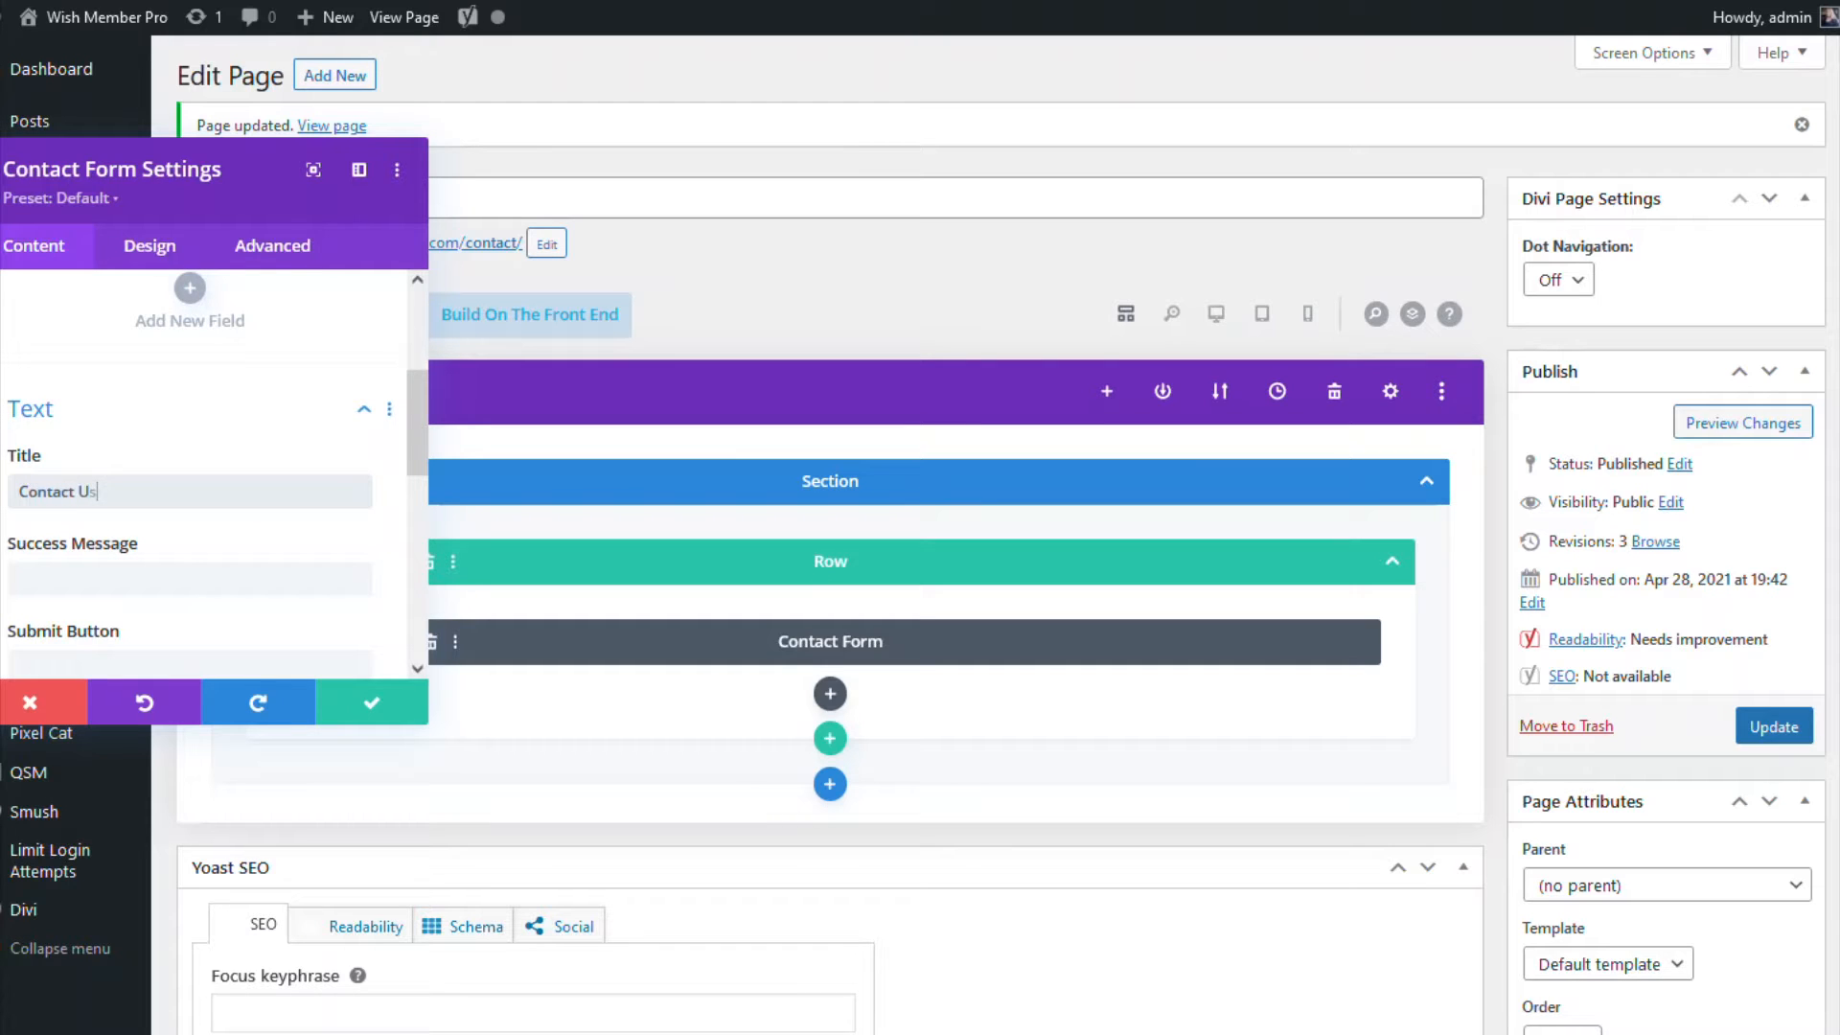
pyautogui.click(144, 579)
pyautogui.write('Thank you')
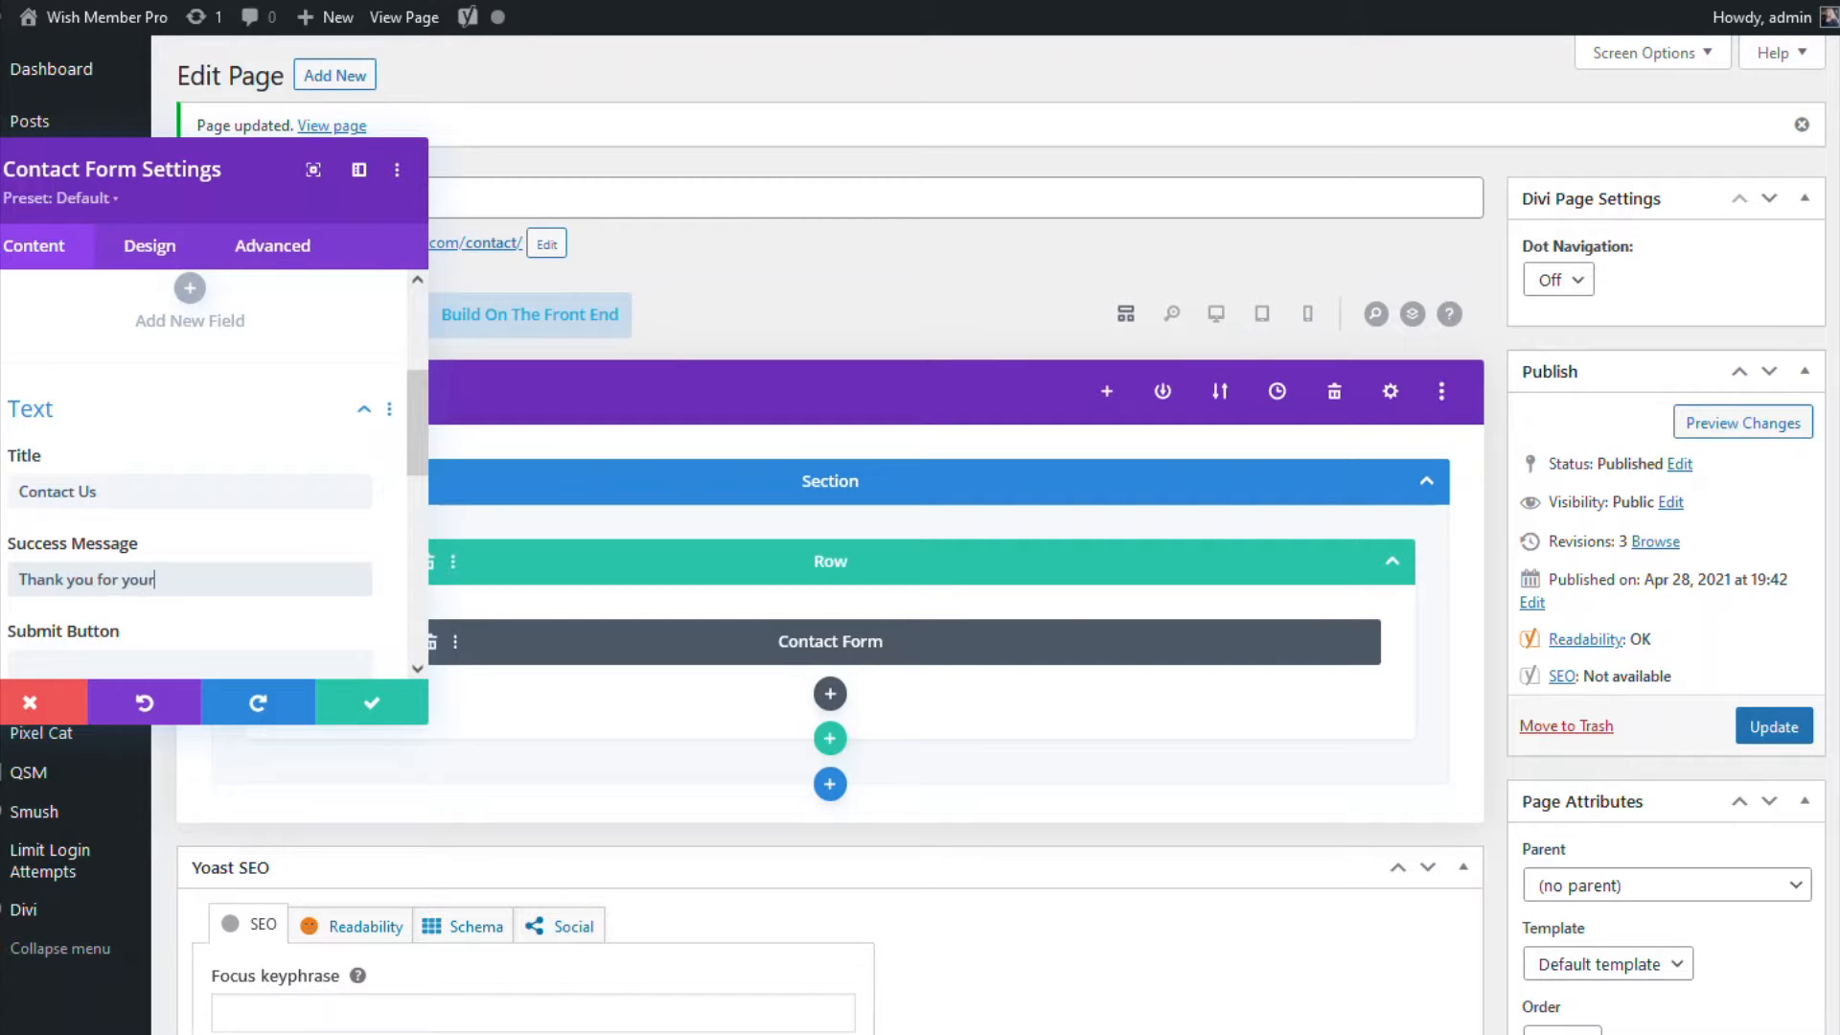
pyautogui.write(' for contact us. We will get back to you as soon')
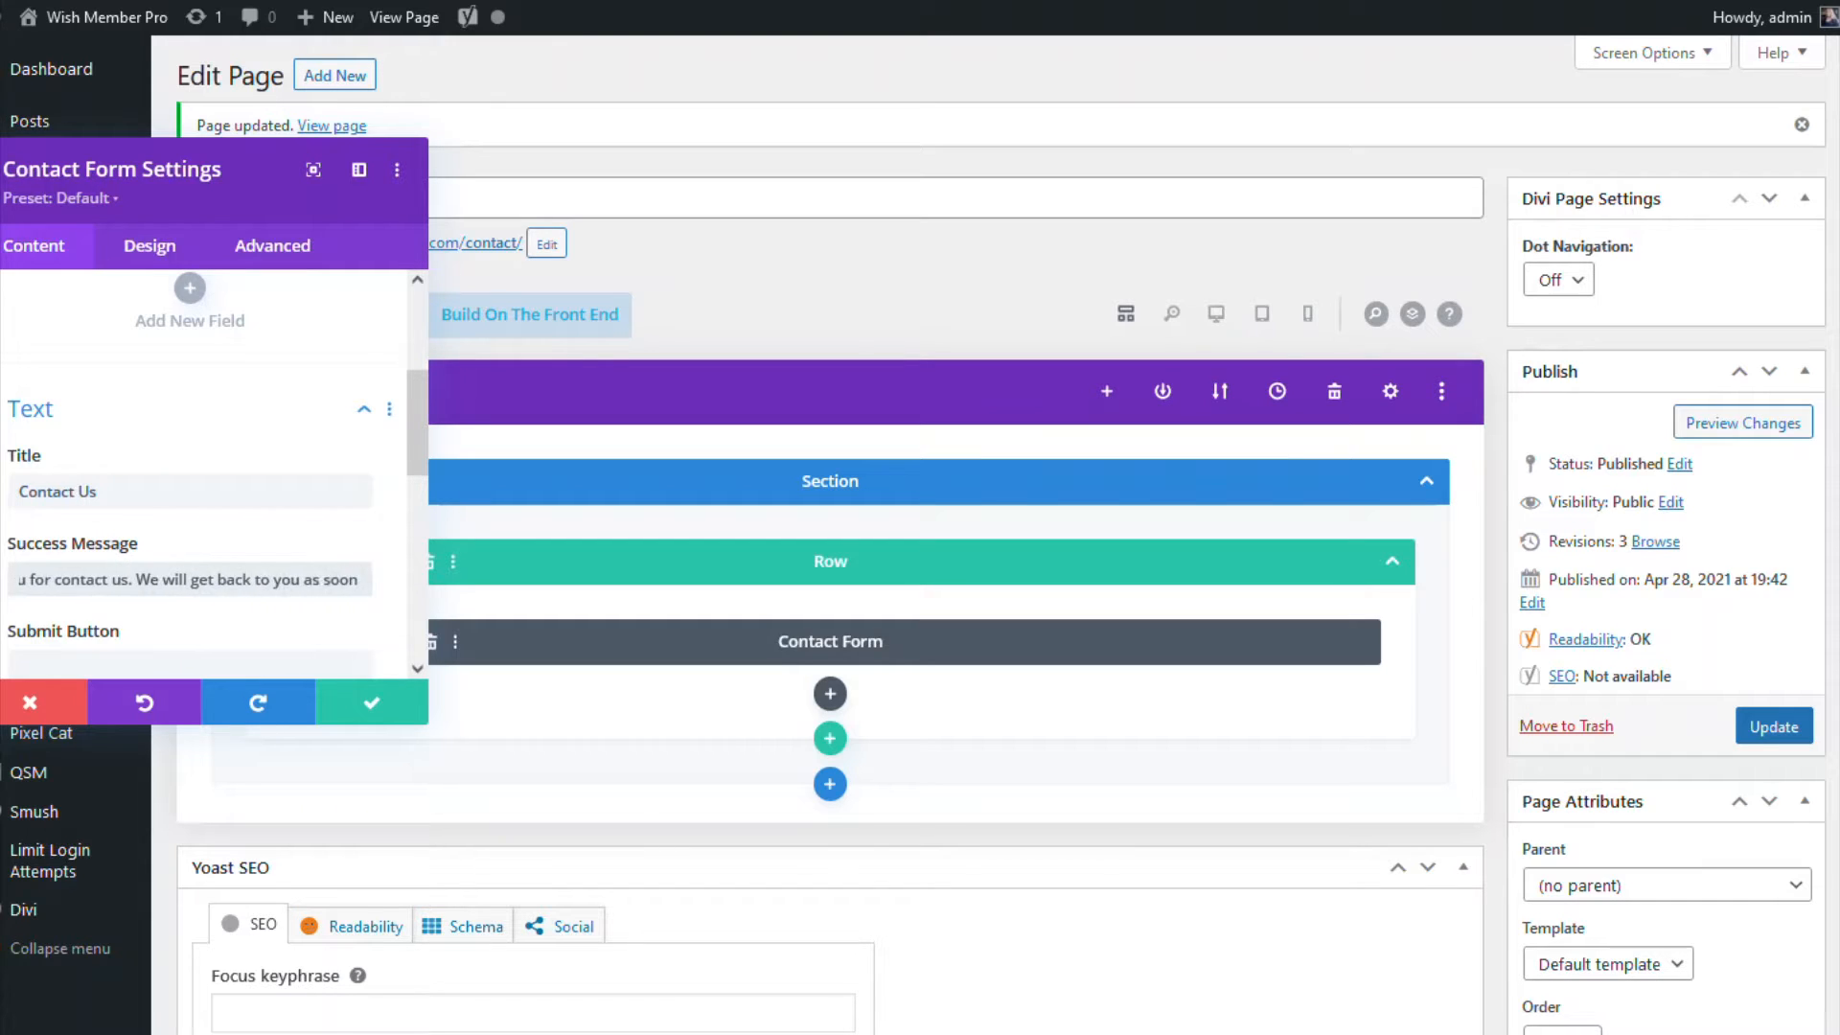
pyautogui.write(' as possib')
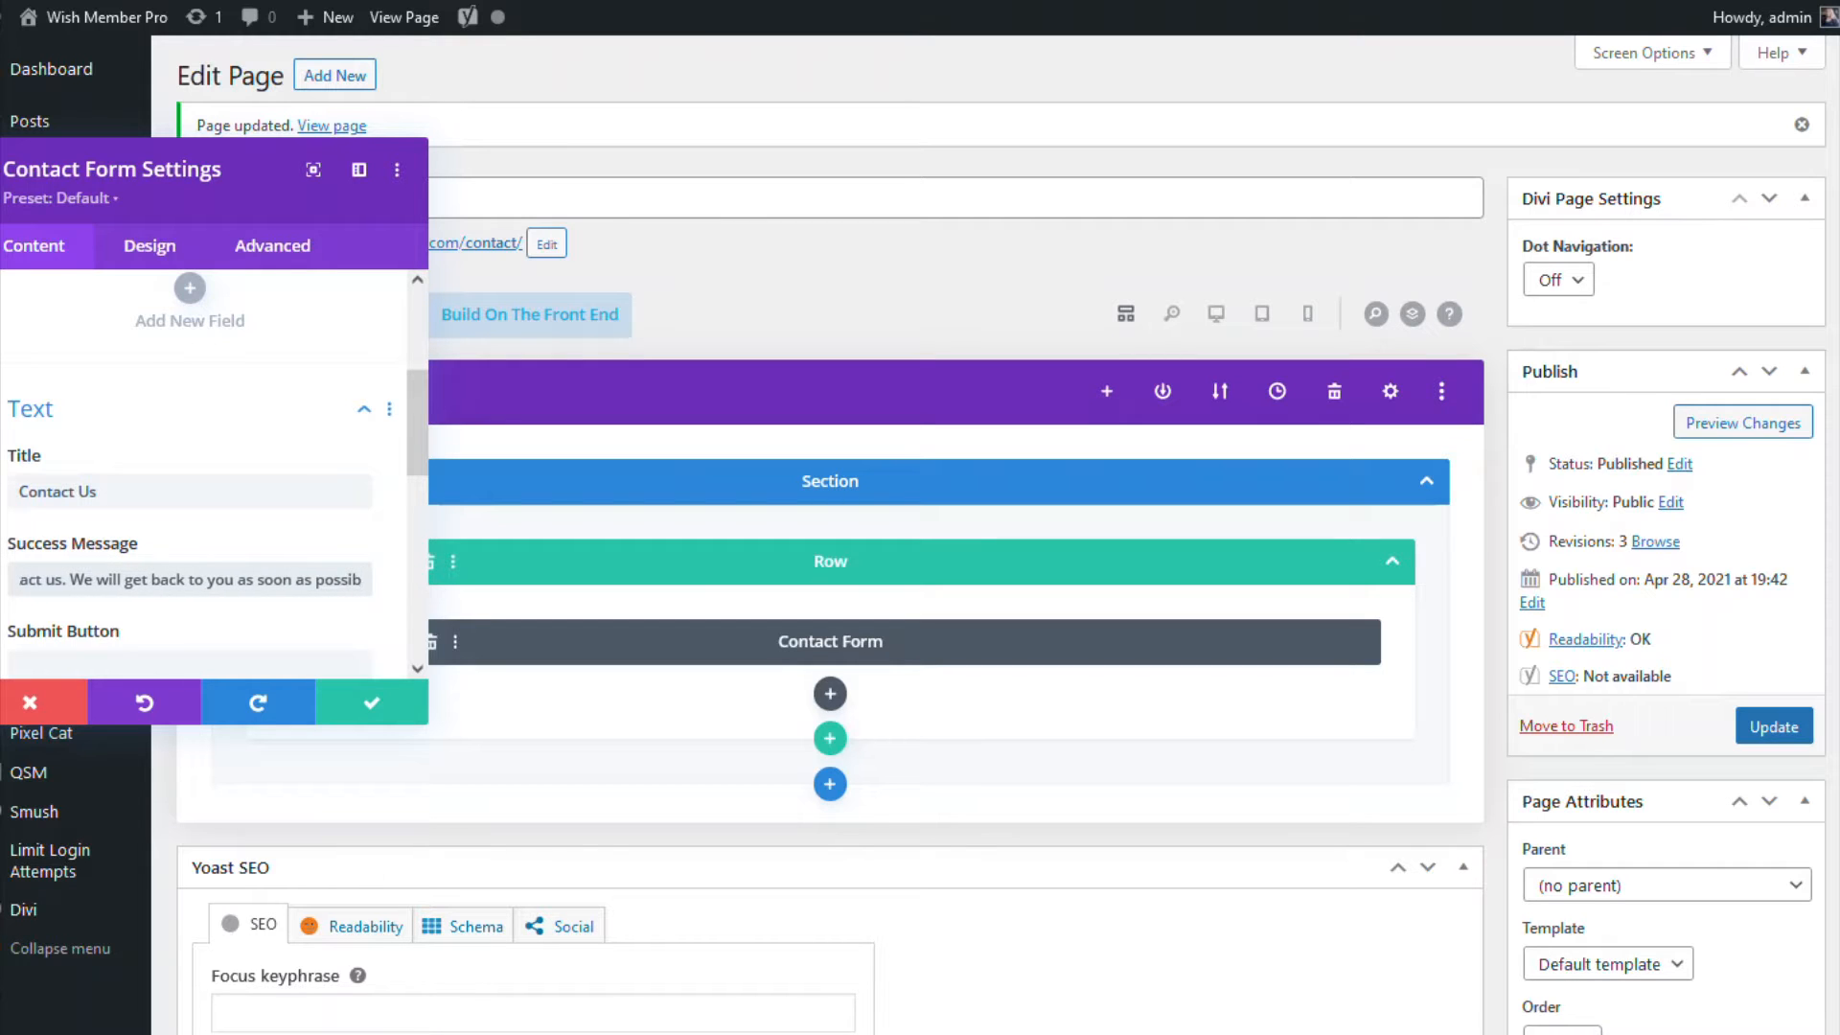
pyautogui.write('le.')
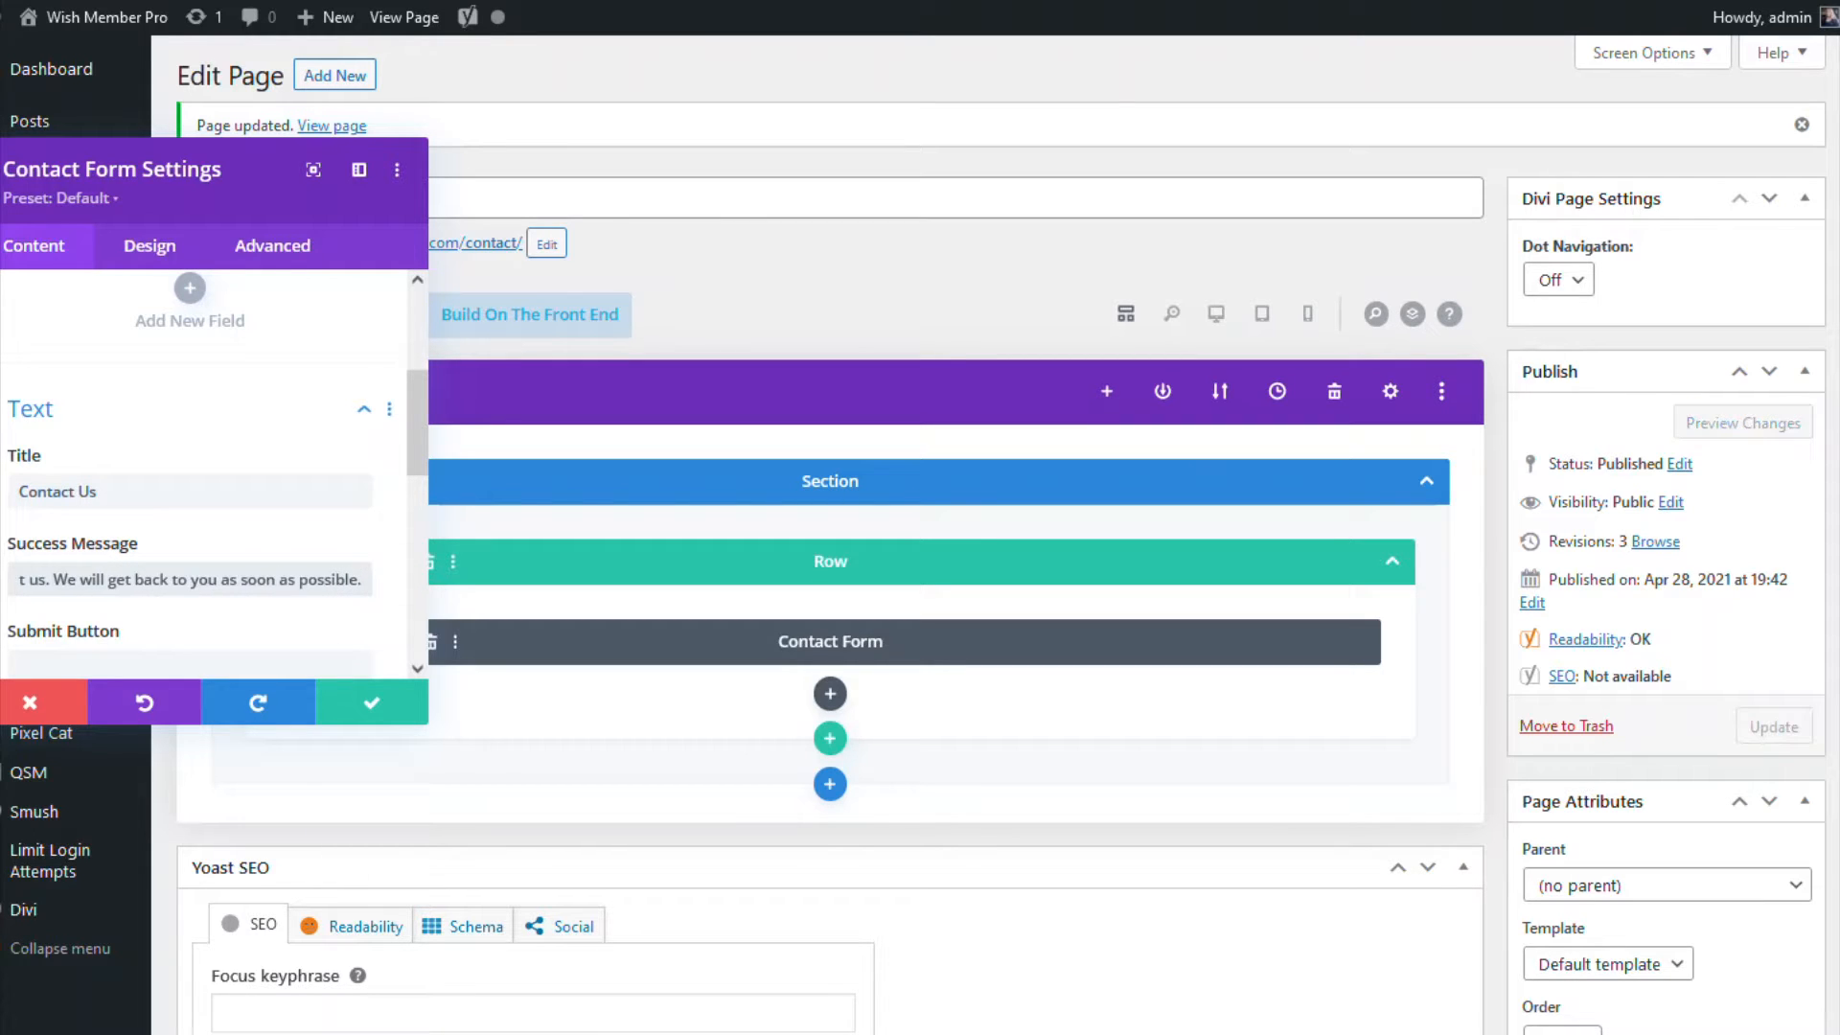
# Step: Begin typing 'Submi' as the submit button label
pyautogui.scroll(-3, 370, 416)
pyautogui.click(192, 407)
pyautogui.write('Submit')
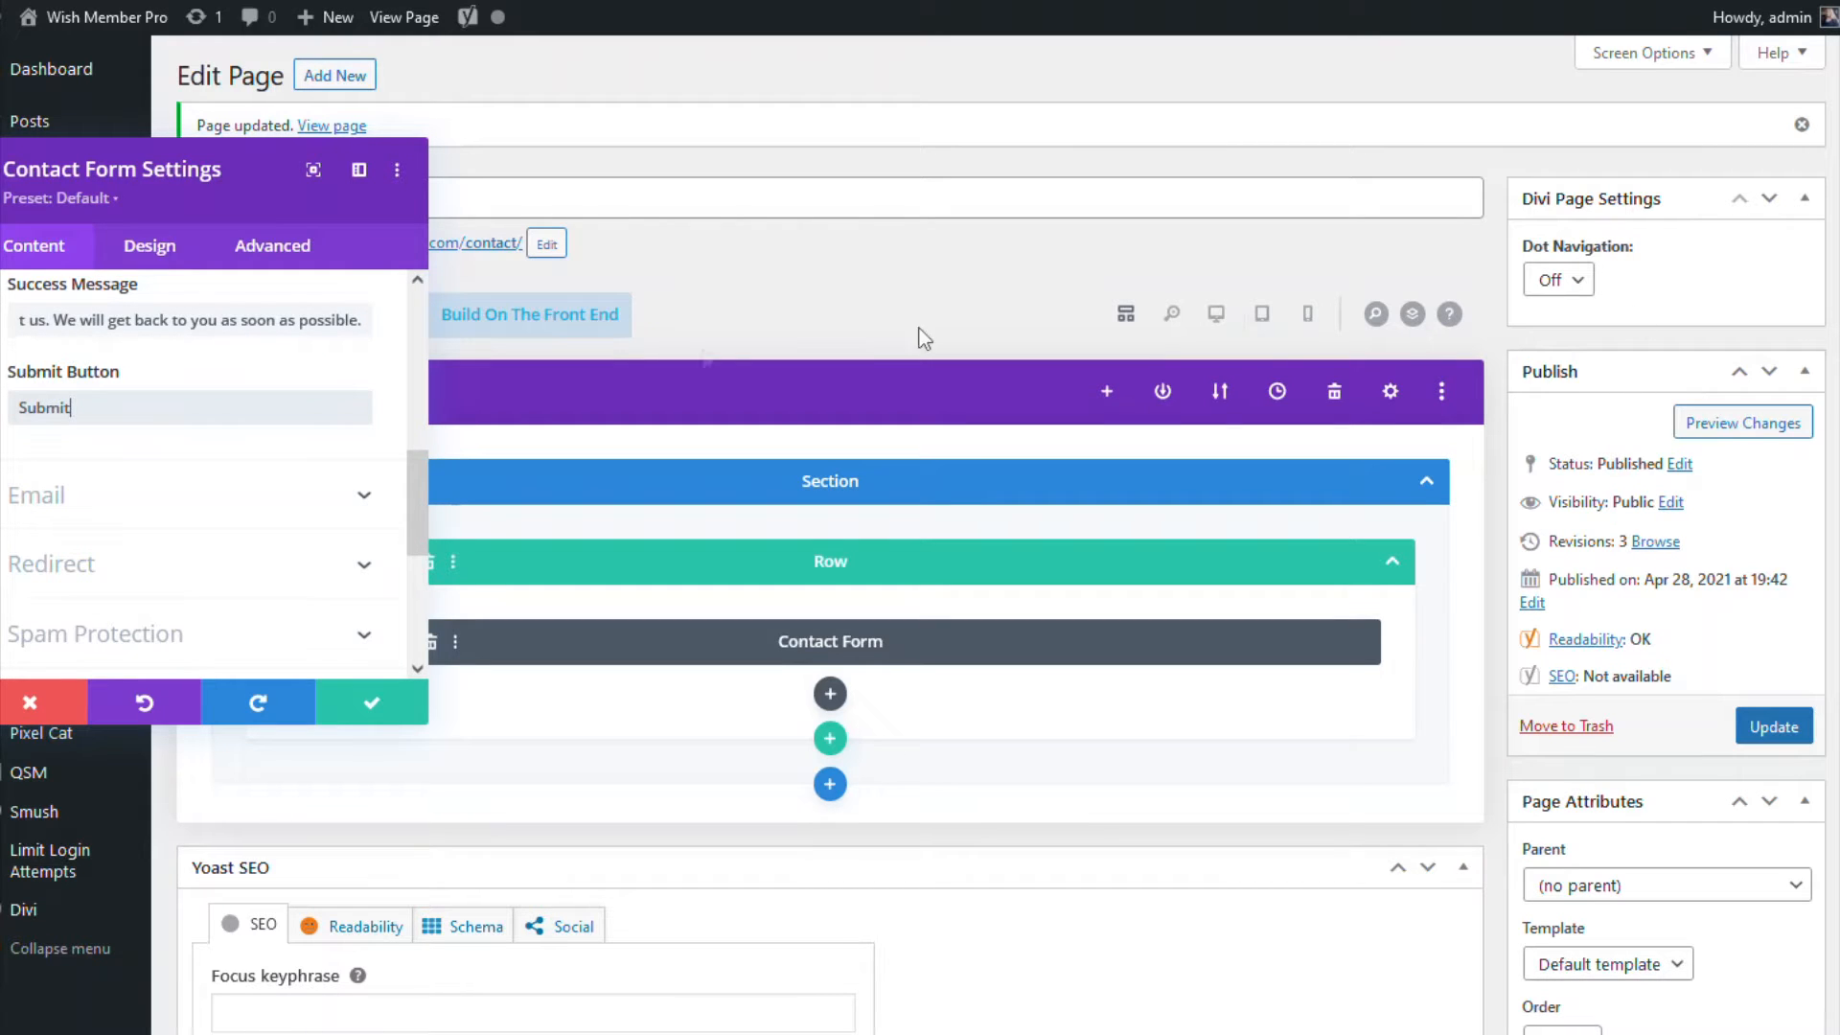
# Step: Expand the Email settings and start entering the recipient e-mail address
pyautogui.click(46, 496)
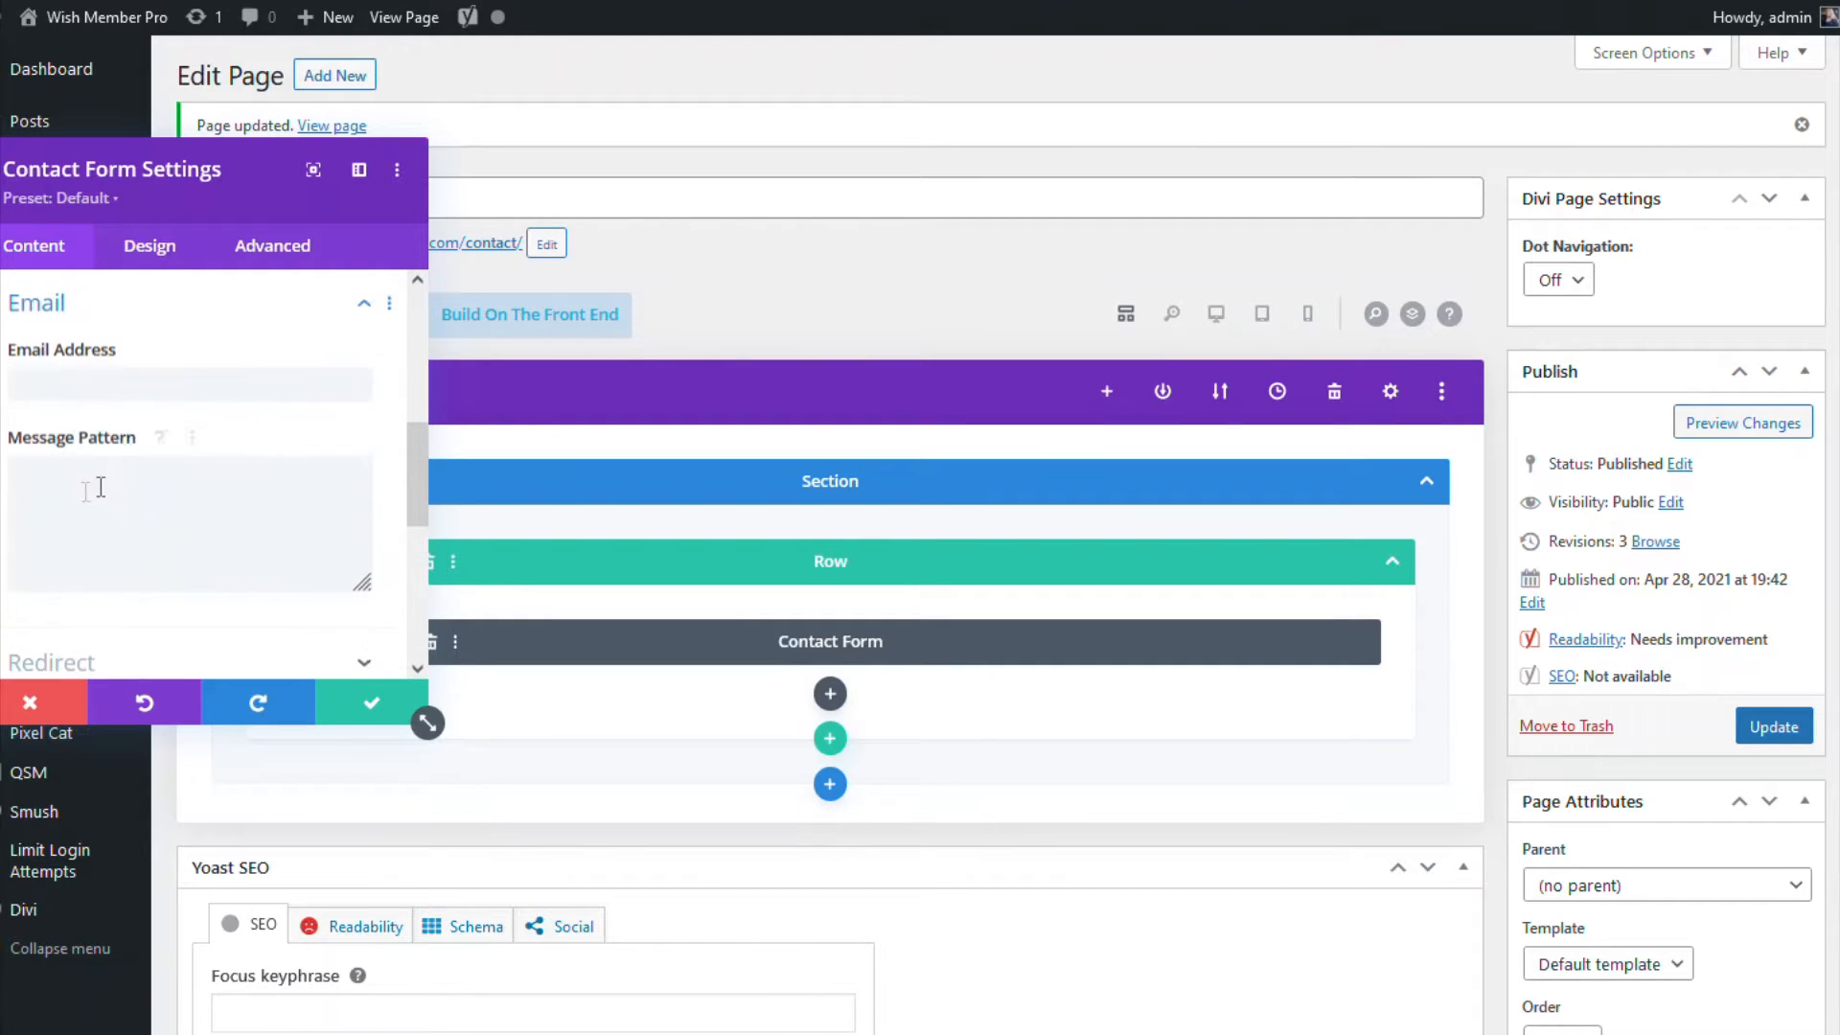
pyautogui.click(123, 381)
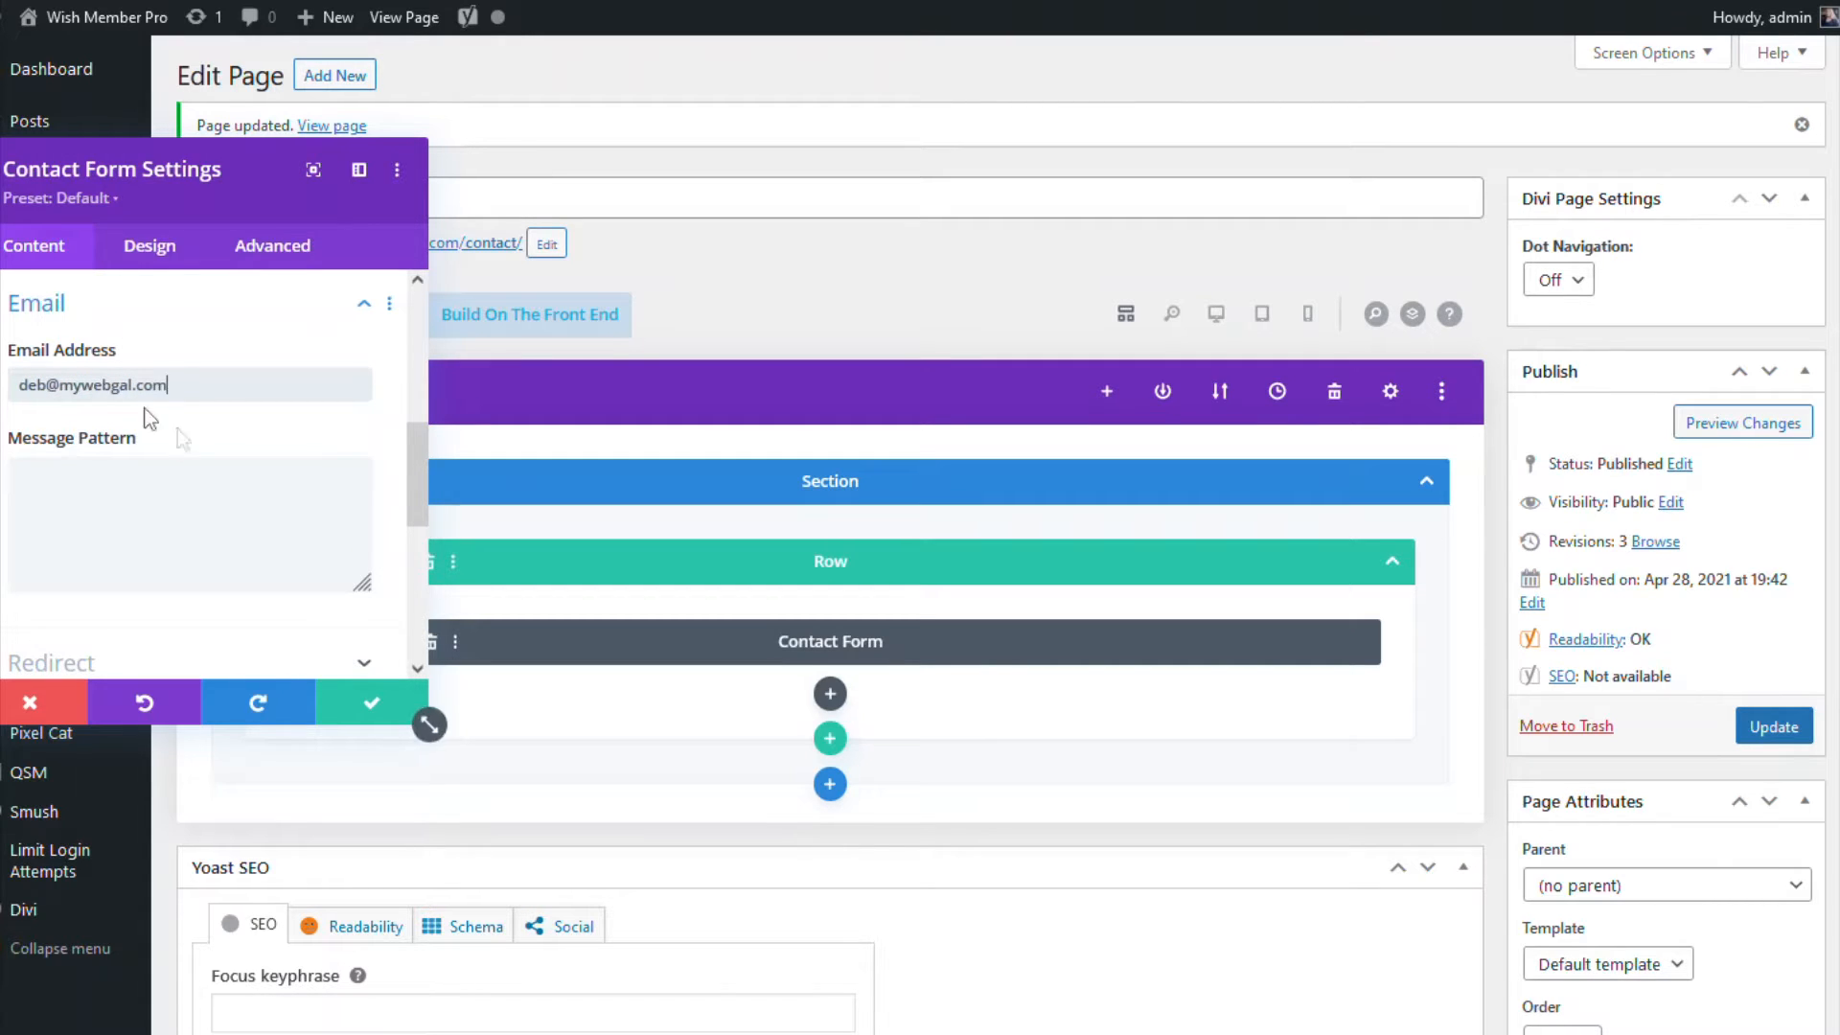
# Step: Enable basic captcha spam protection, keep the form settings, and update the Contact Us page
pyautogui.scroll(-3, 185, 563)
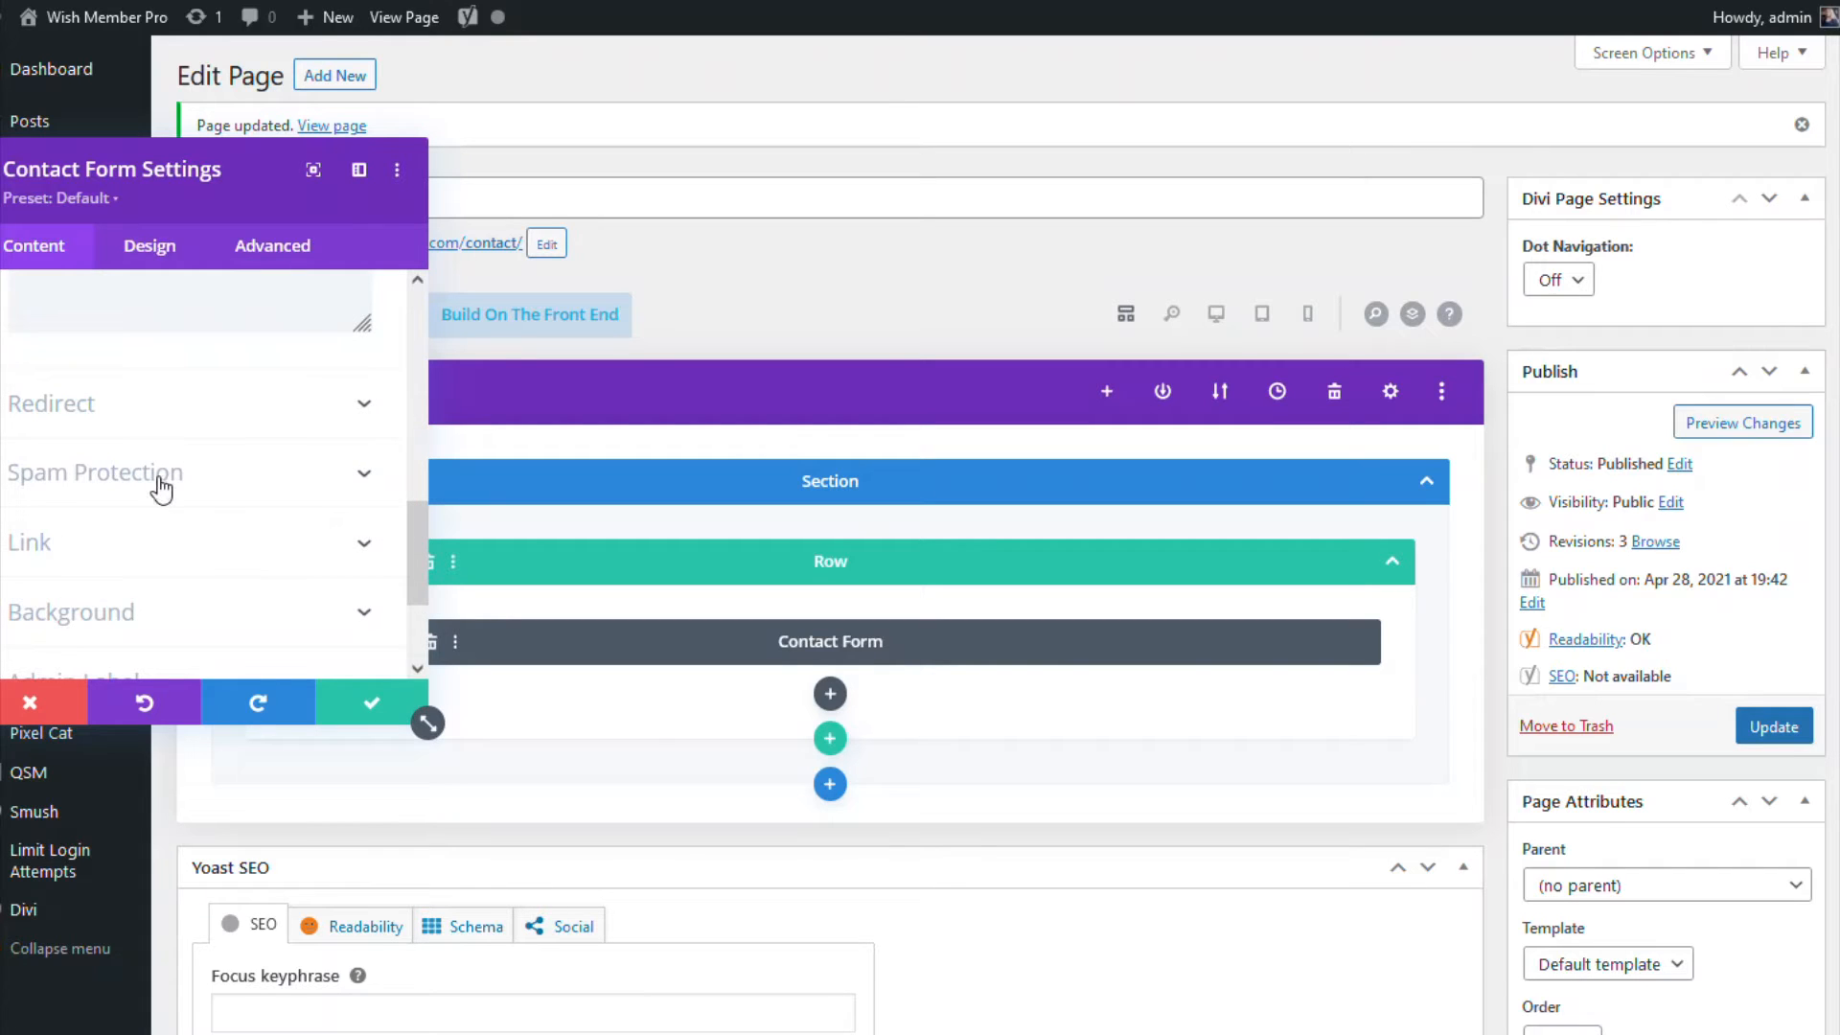
pyautogui.click(159, 489)
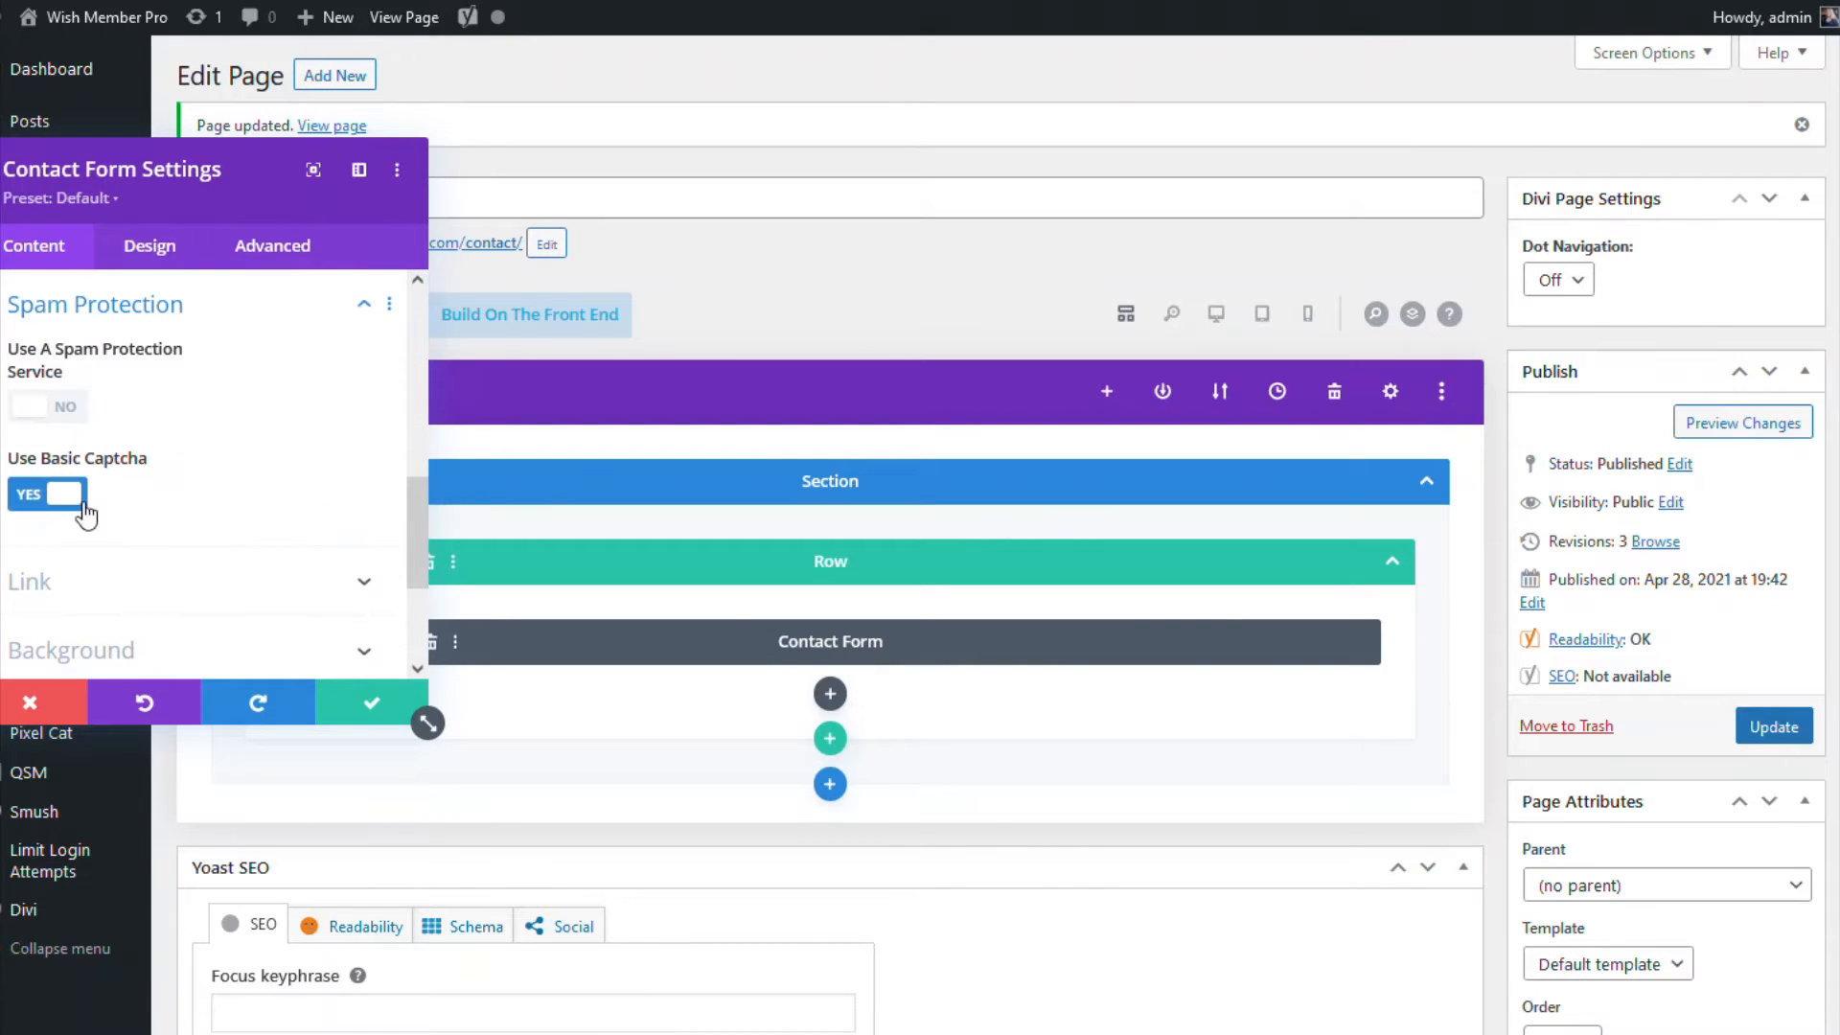
pyautogui.scroll(-3, 117, 480)
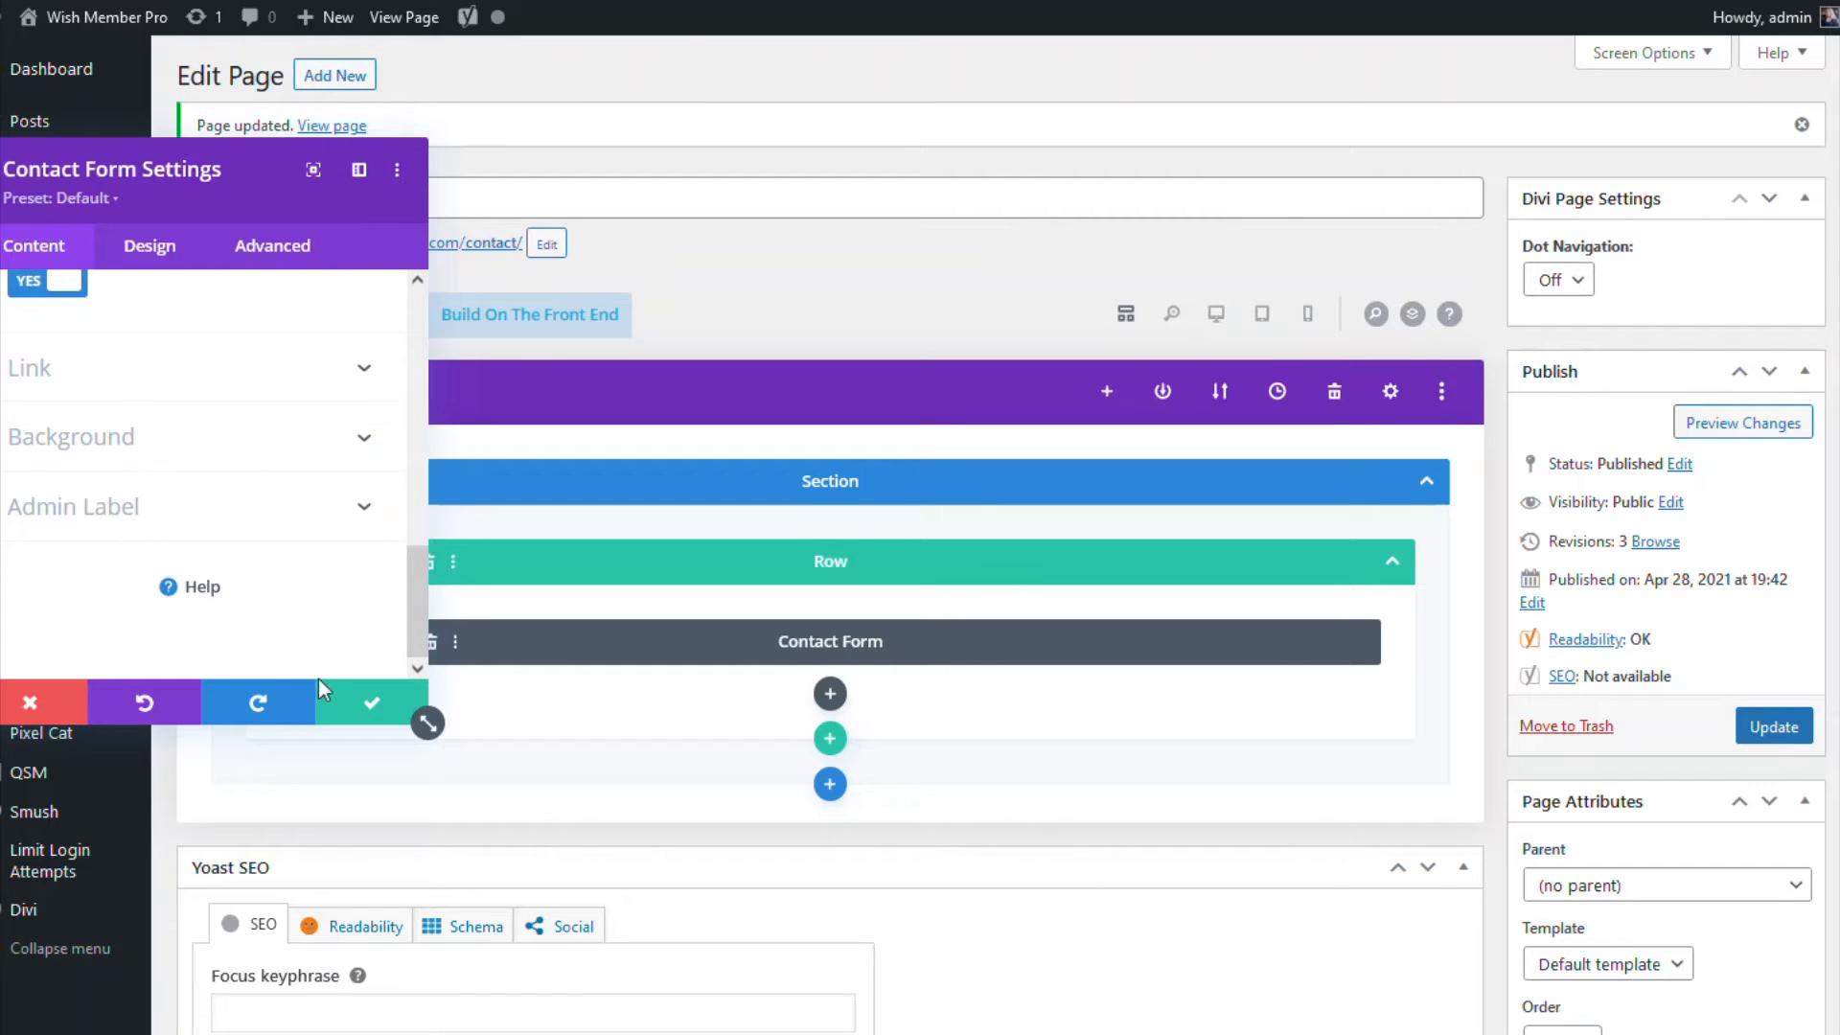
pyautogui.click(360, 707)
pyautogui.click(1753, 733)
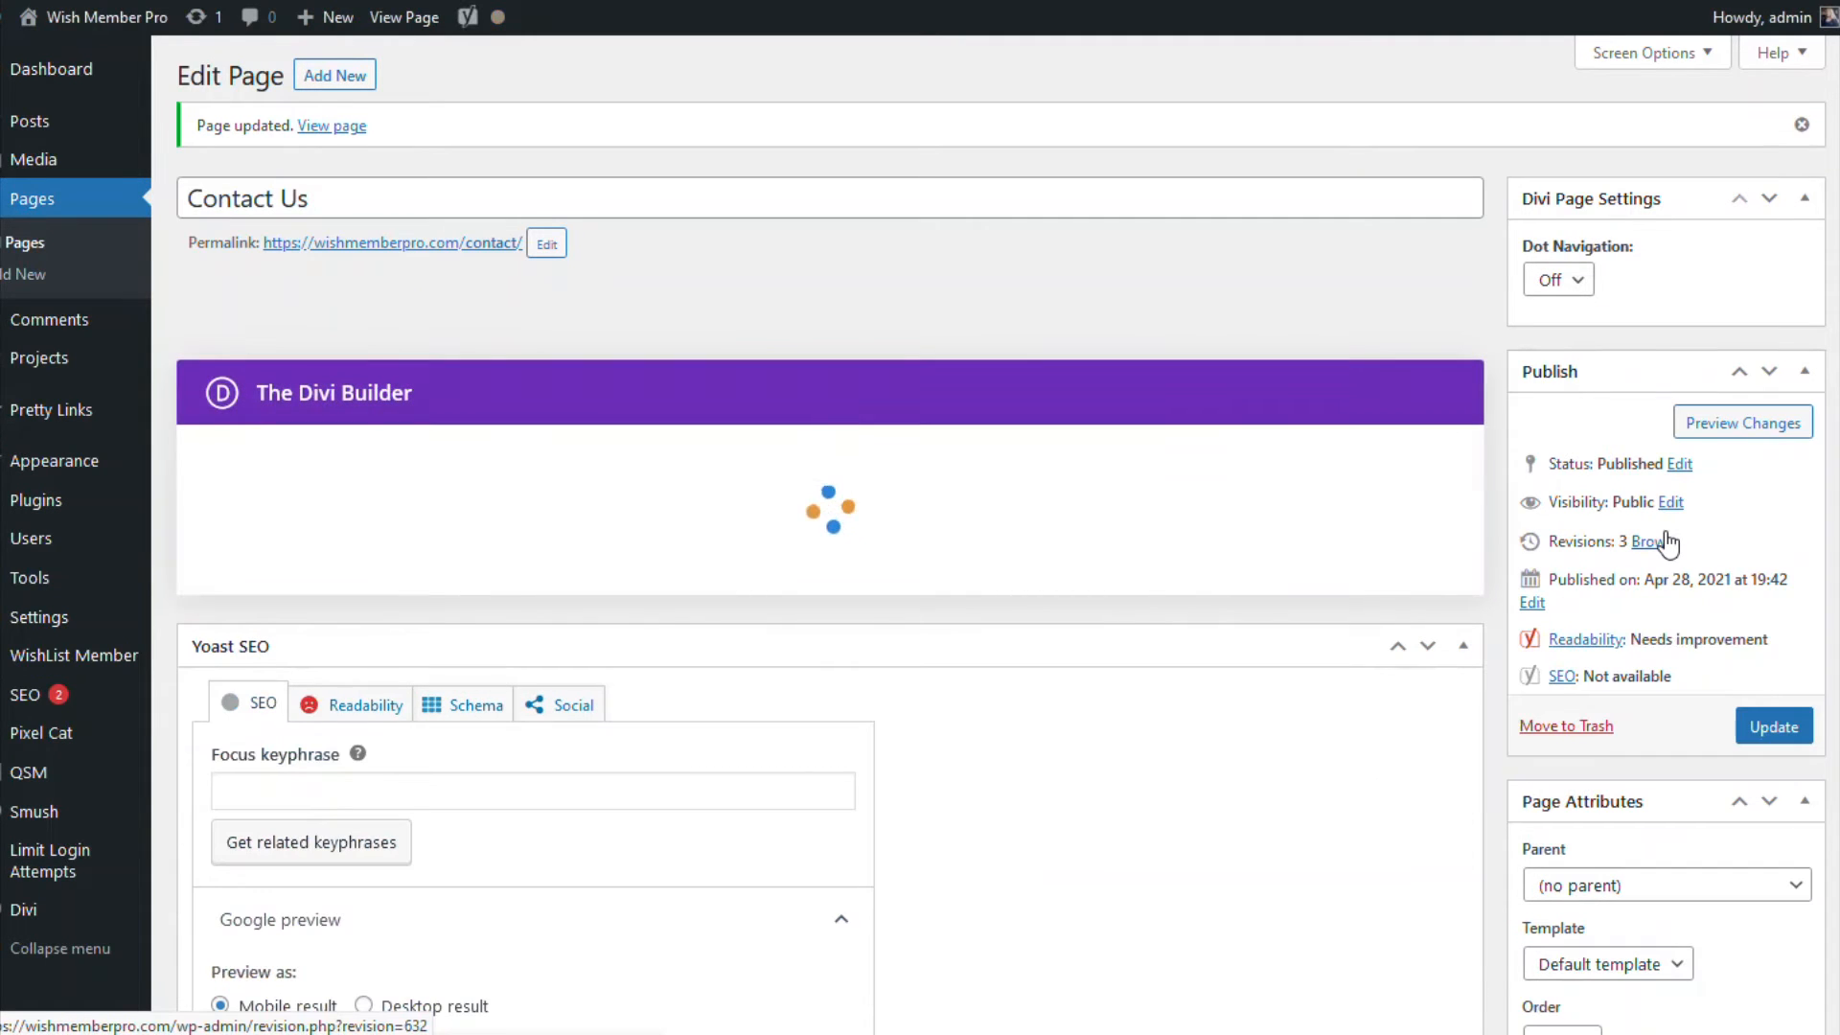
pyautogui.click(1730, 428)
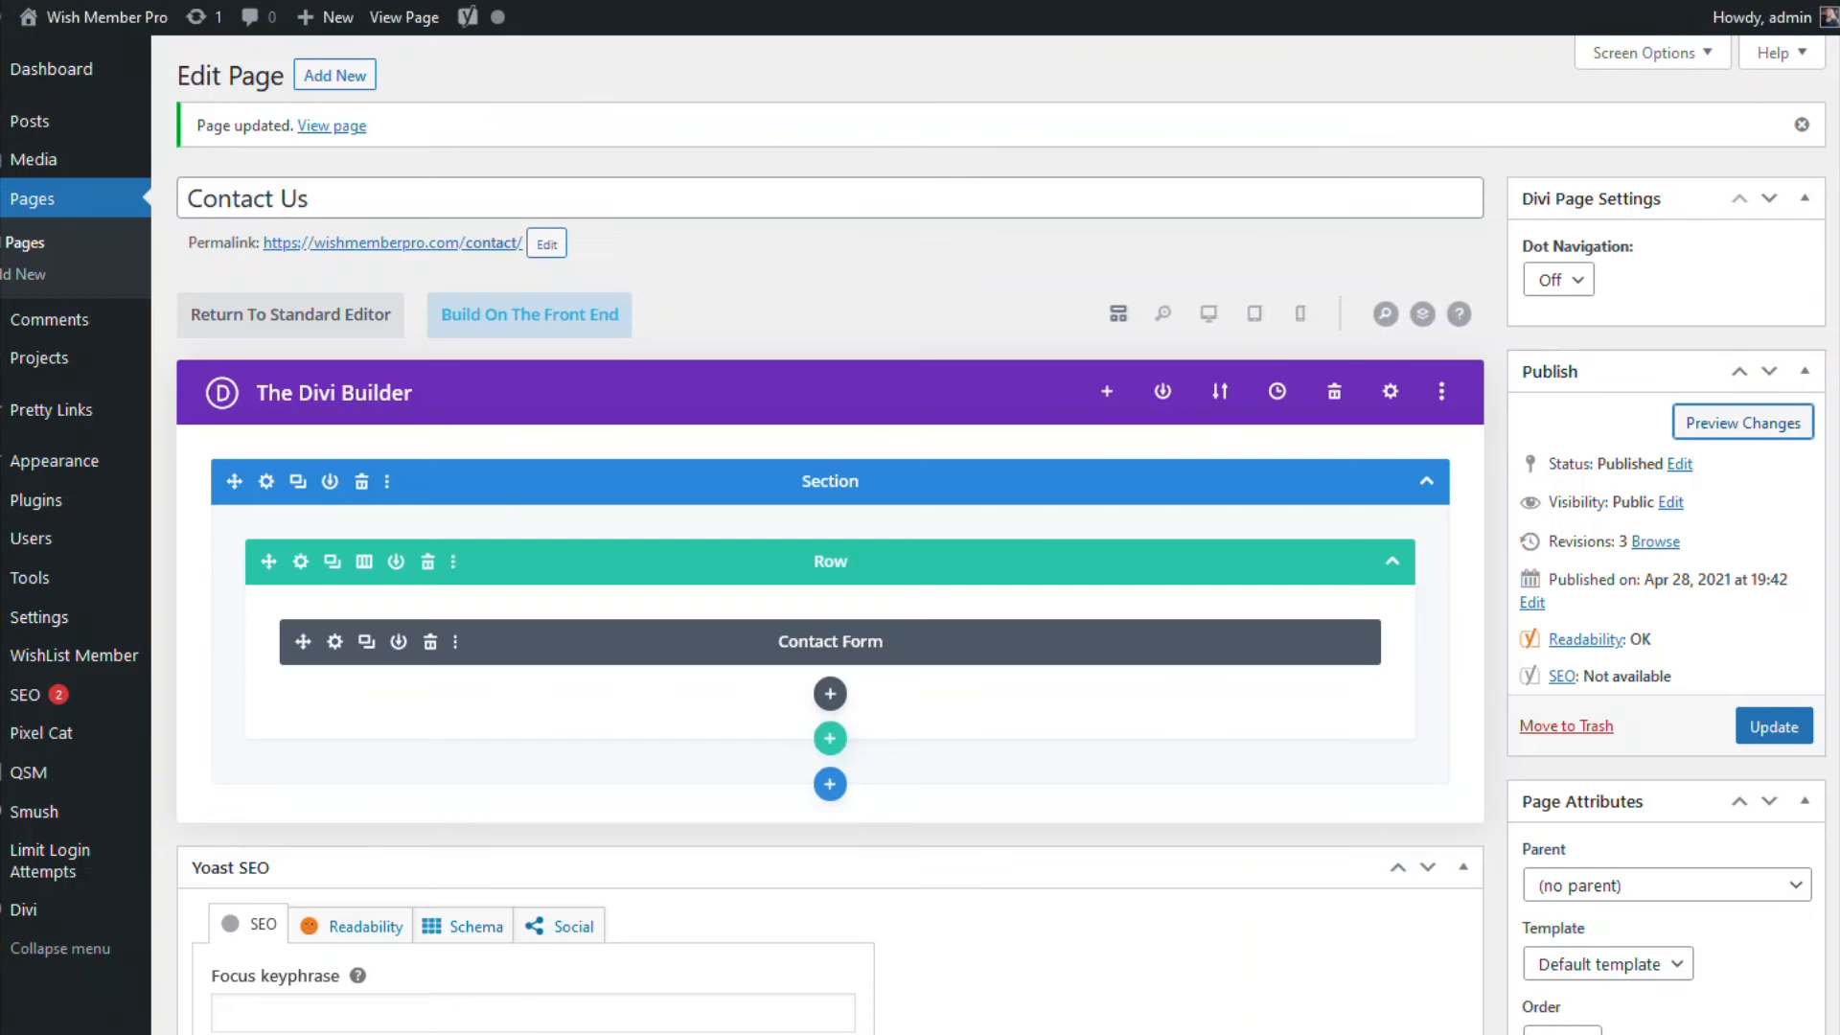
pyautogui.scroll(-2, 1411, 834)
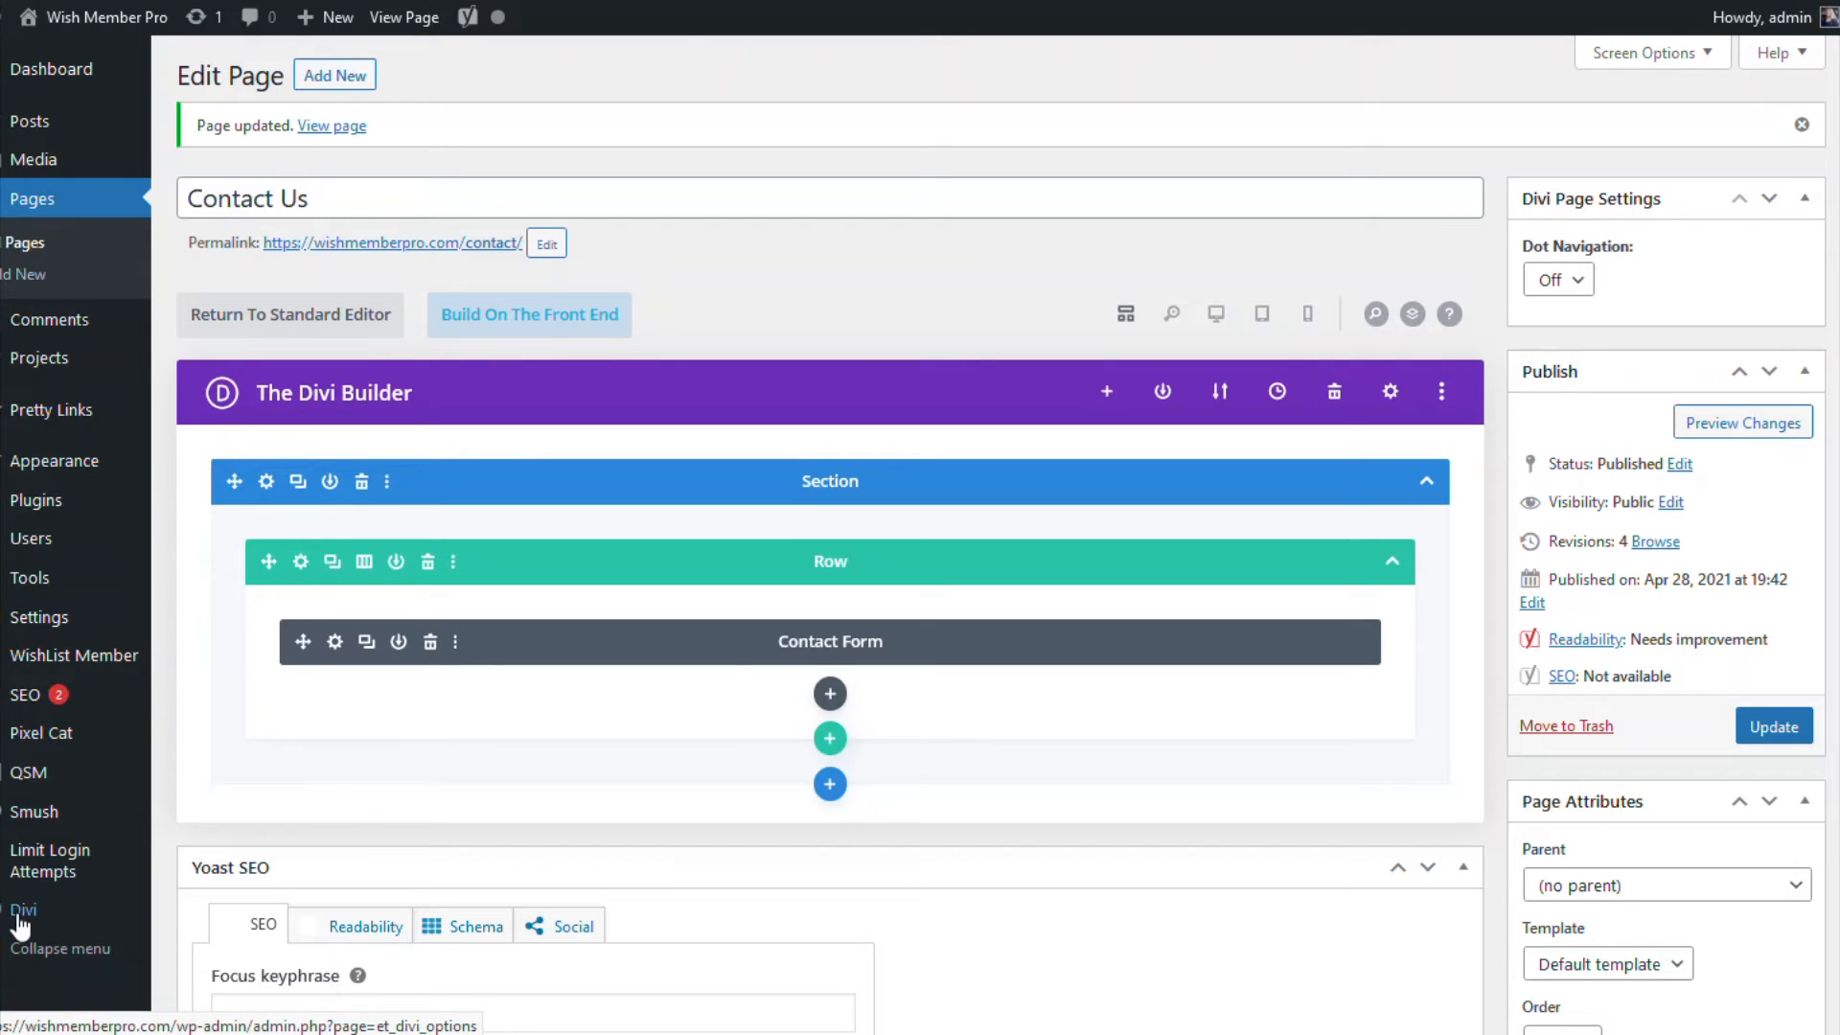
# Step: Open the Divi Theme Builder from the Divi admin menu
pyautogui.moveTo(25, 920)
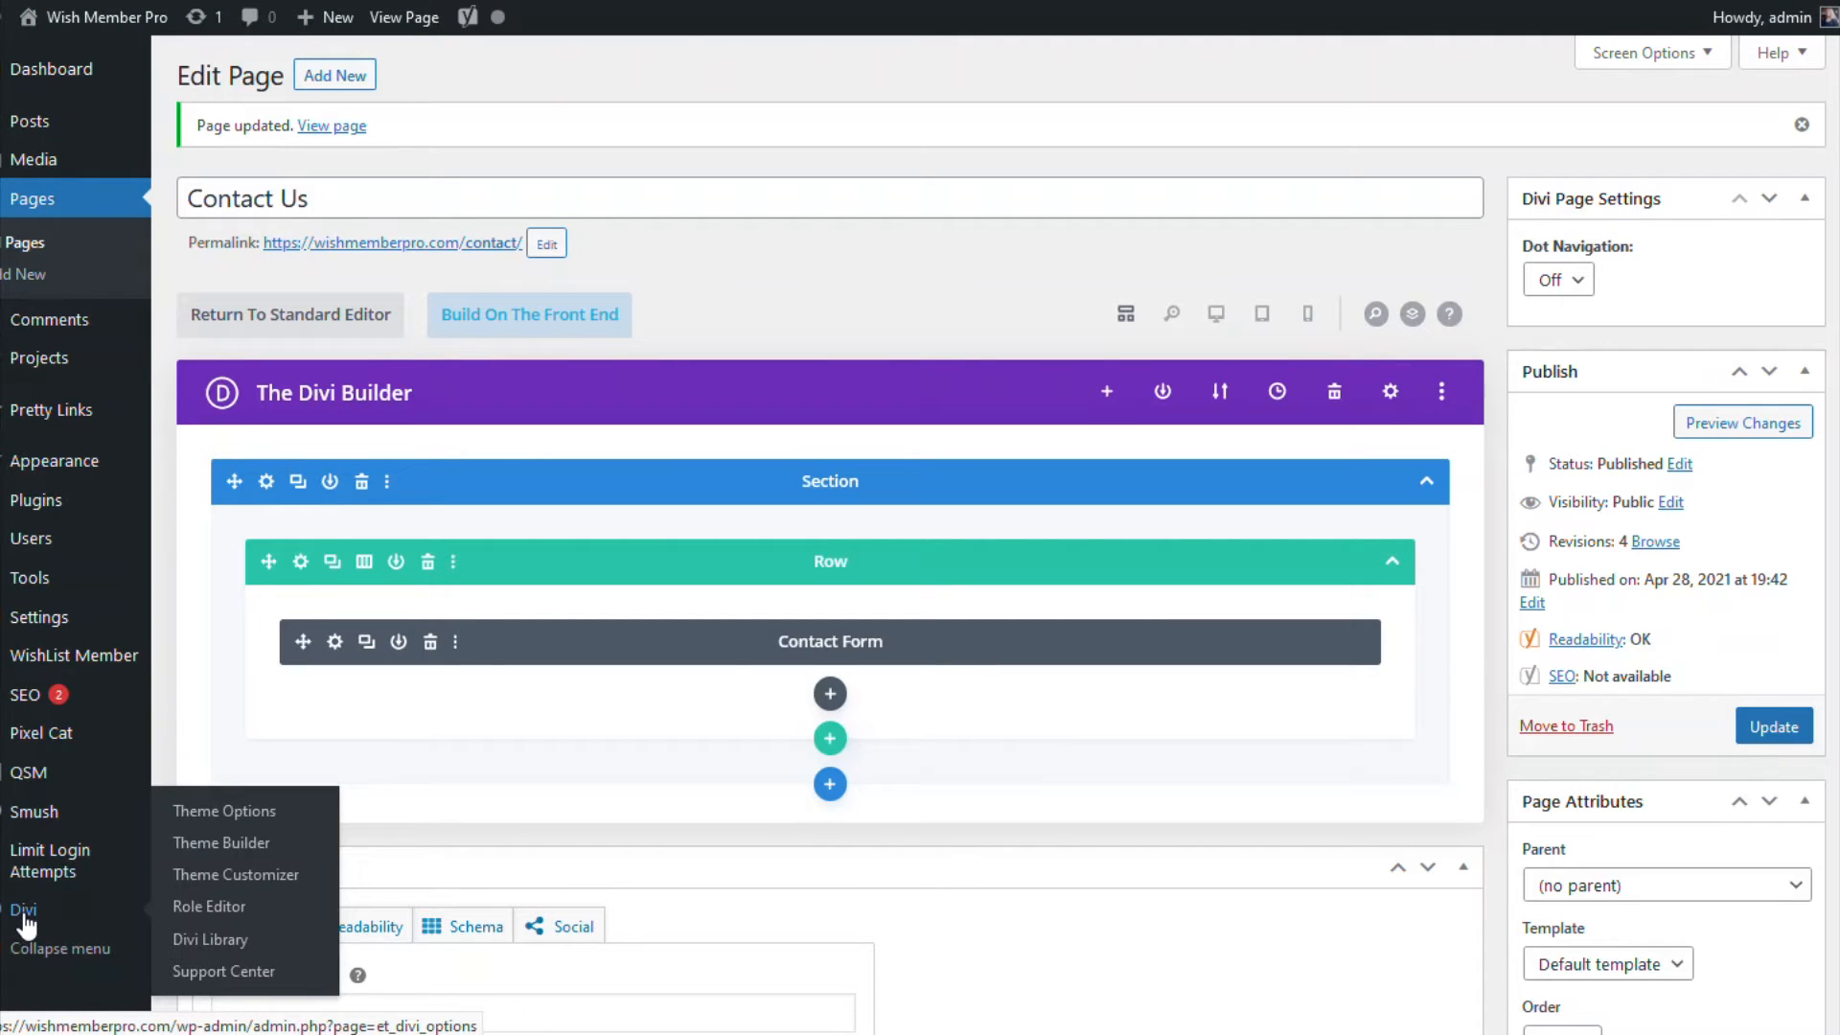
pyautogui.click(247, 852)
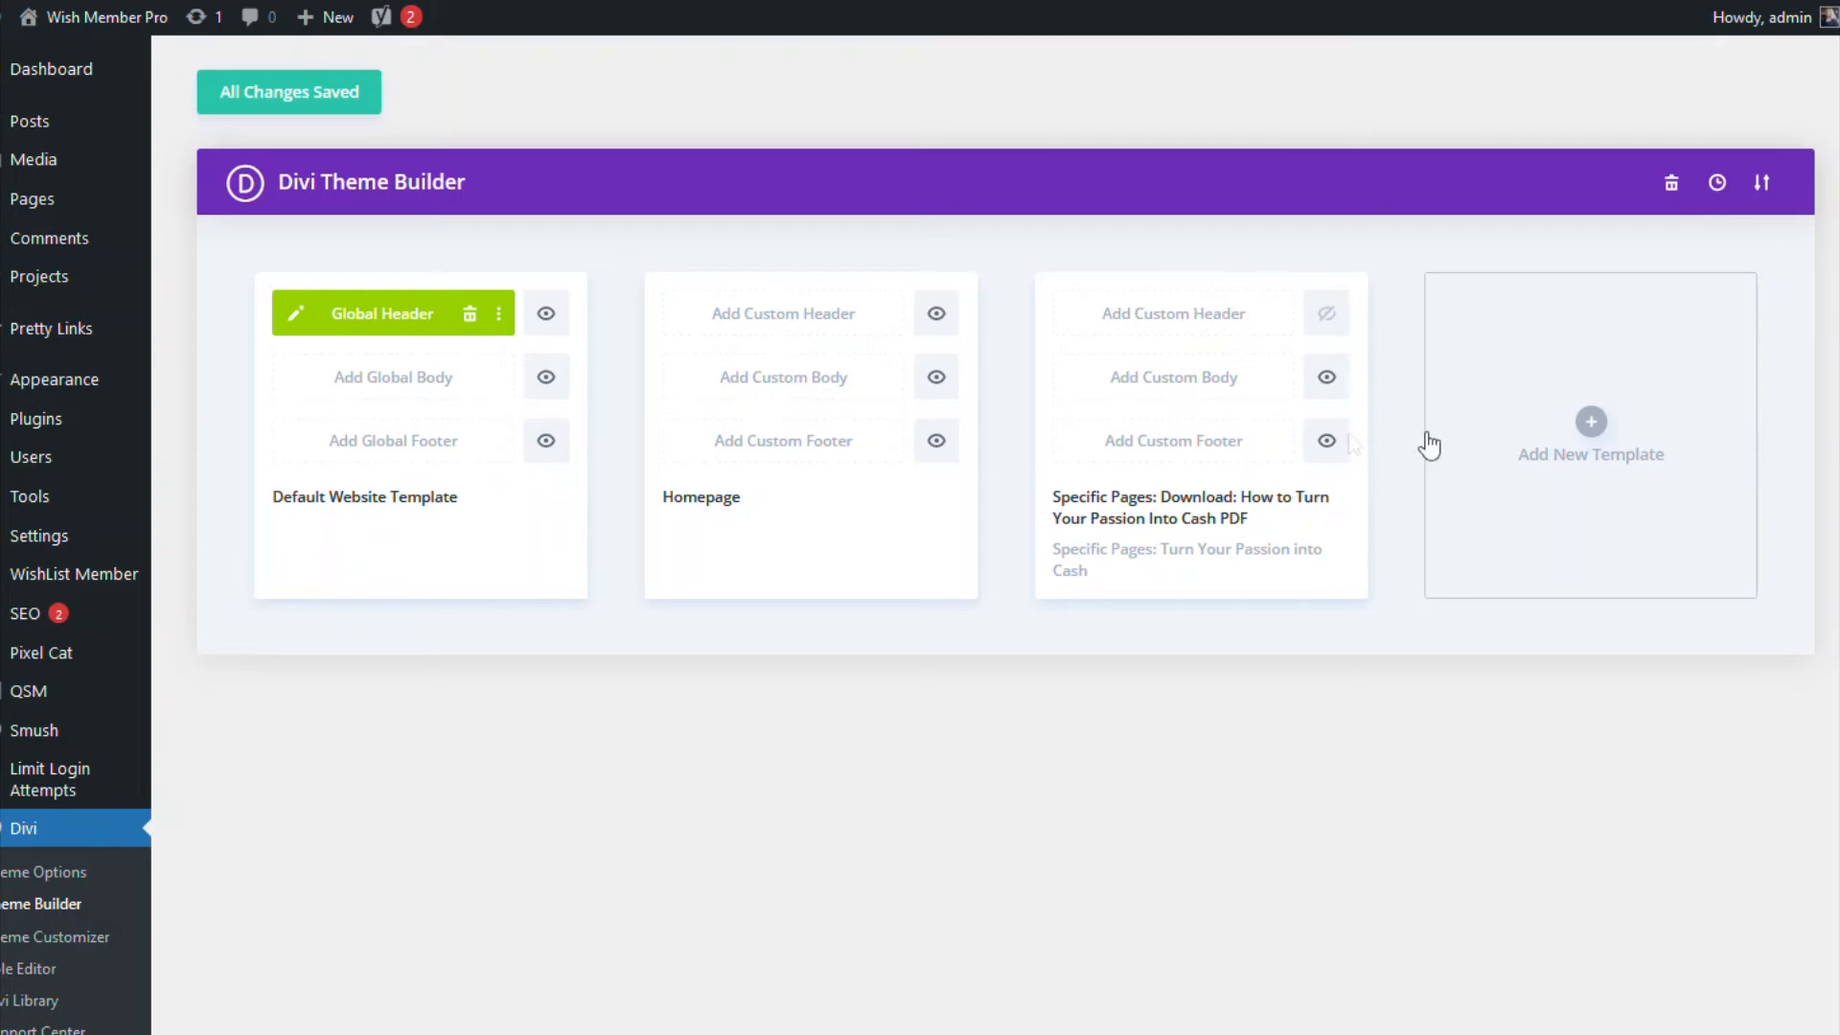
# Step: Add a new template assigned to All Posts and Blog
pyautogui.click(1589, 423)
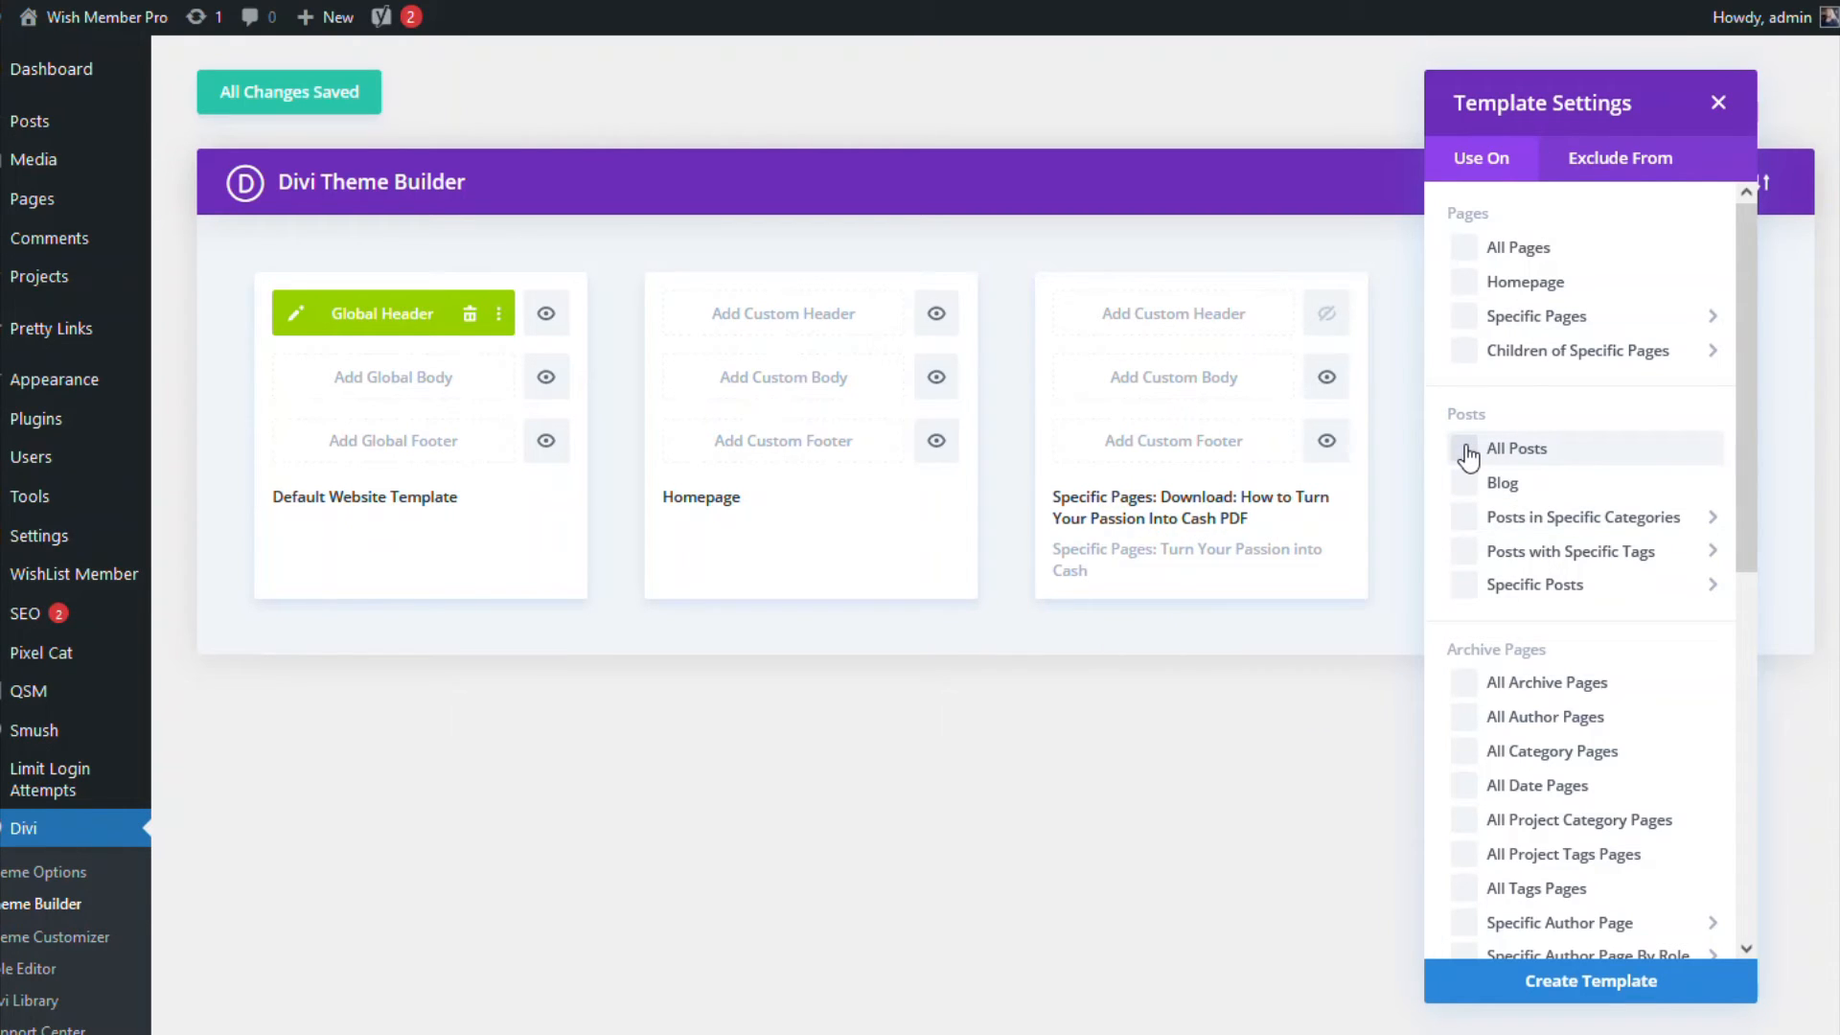
pyautogui.click(1464, 484)
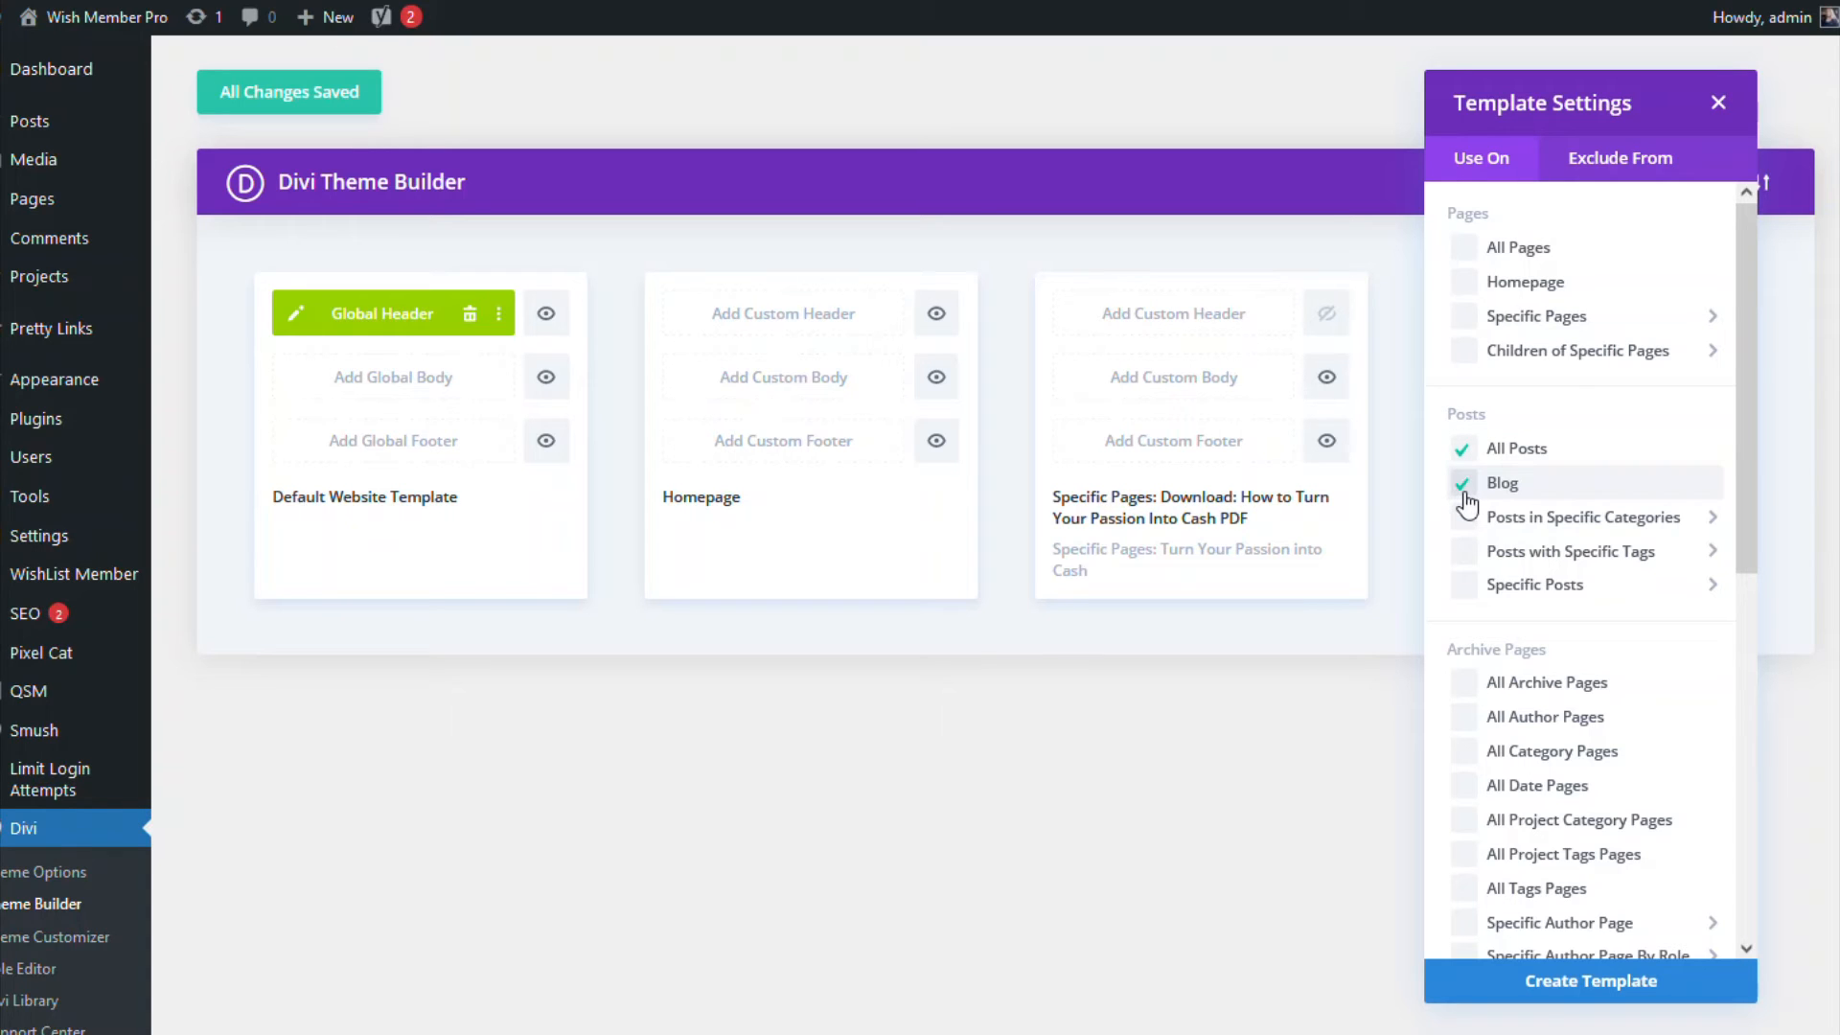
pyautogui.click(1558, 987)
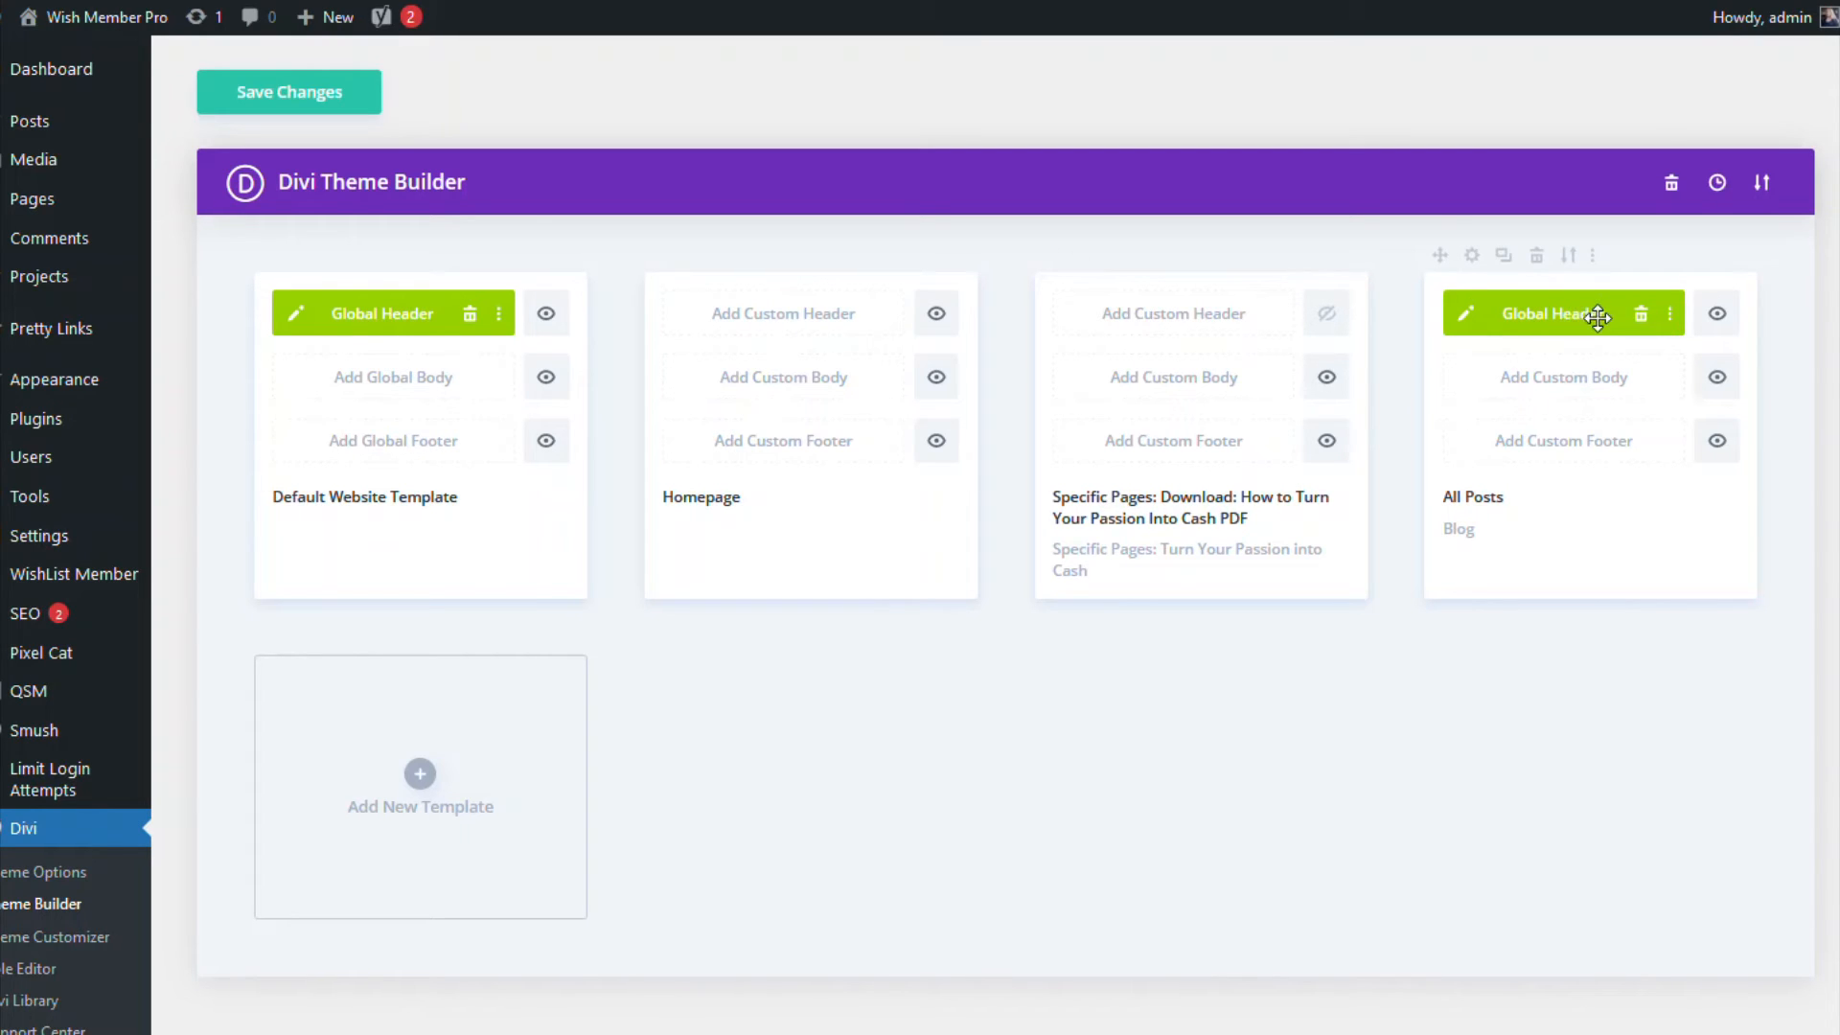
pyautogui.click(1469, 314)
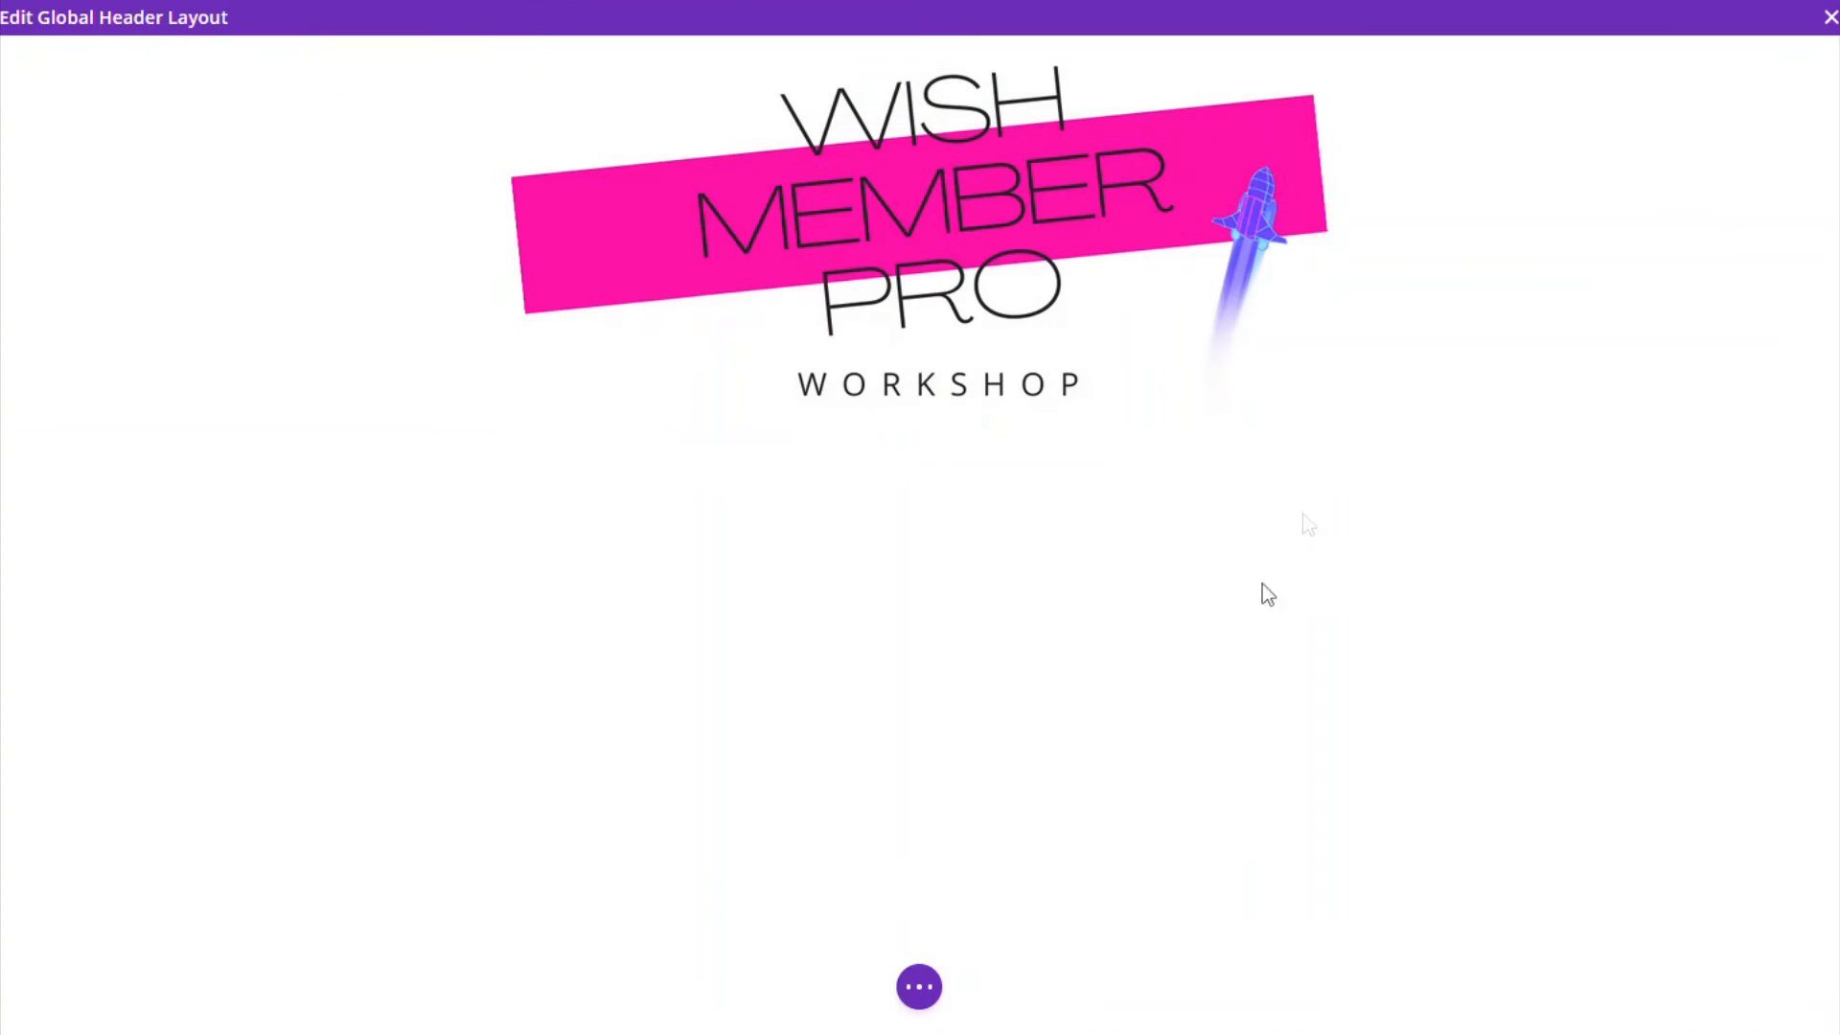
pyautogui.click(912, 987)
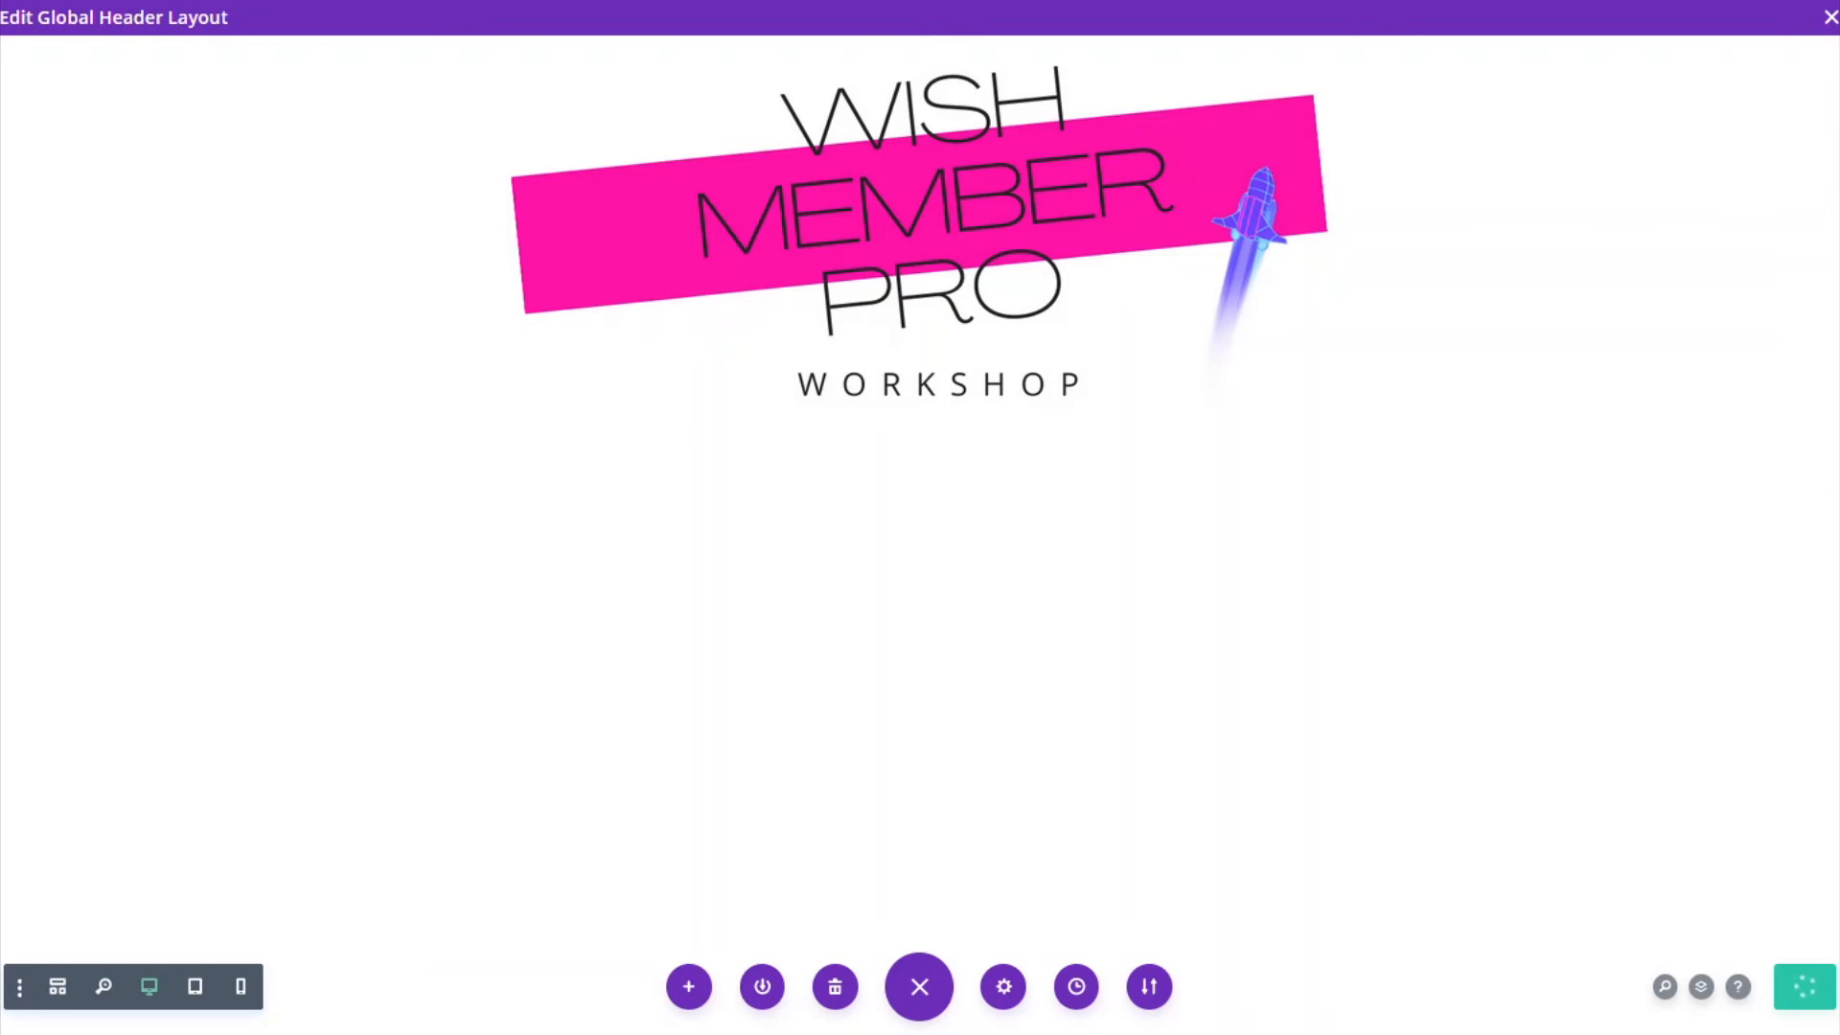
pyautogui.click(1829, 19)
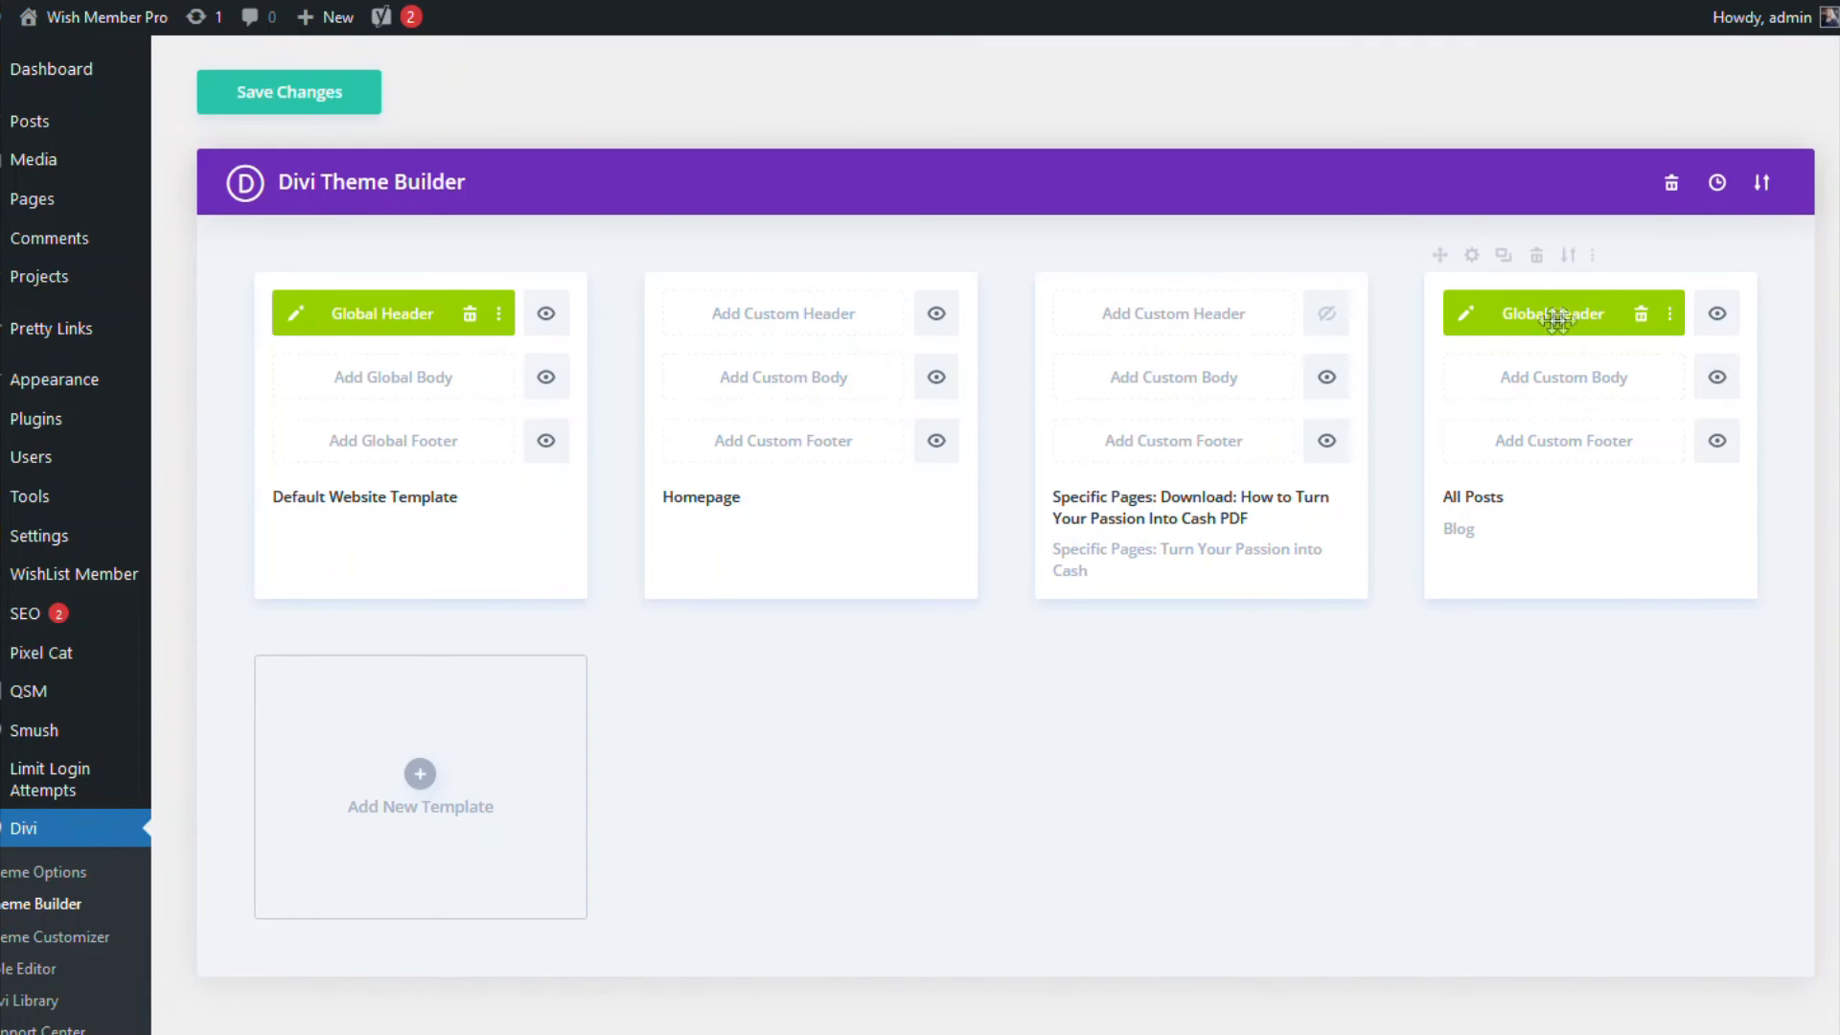
# Step: Delete the Global Header from the All Posts and Blog template
pyautogui.click(1643, 317)
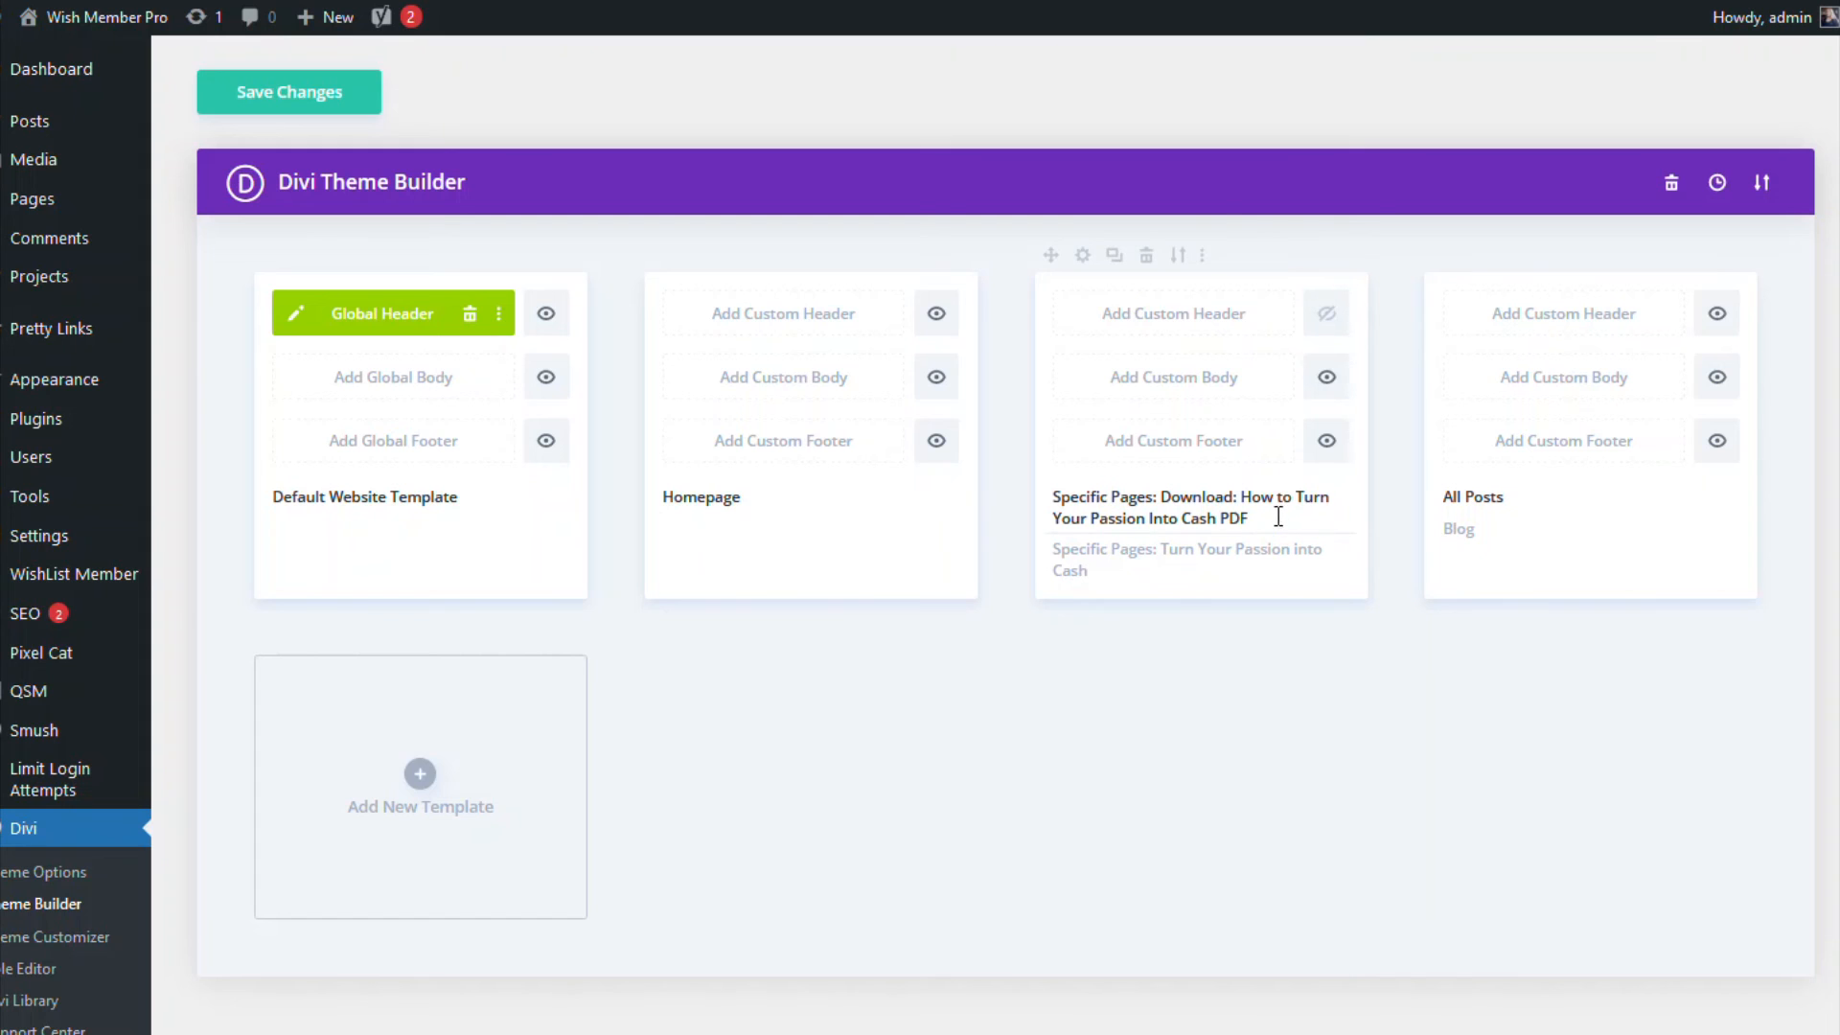
pyautogui.click(1082, 255)
pyautogui.scroll(-8, 1064, 565)
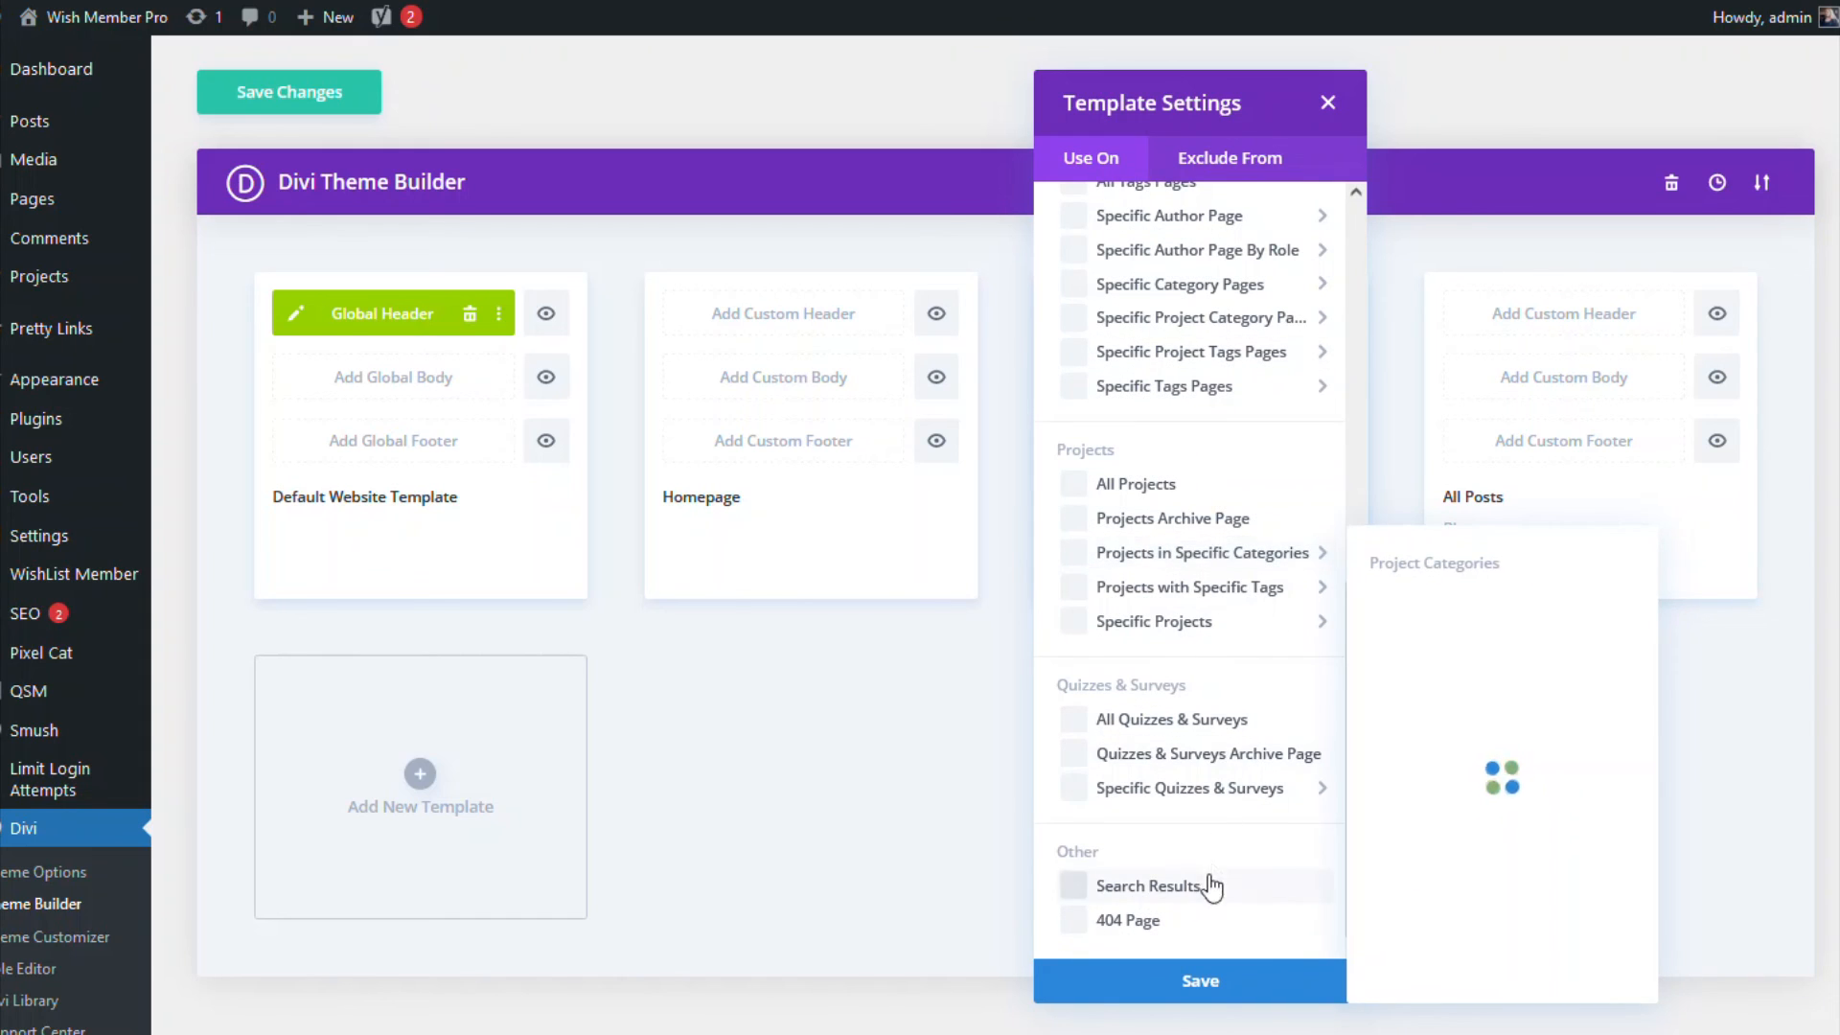
pyautogui.scroll(8, 1188, 844)
pyautogui.scroll(2, 1180, 783)
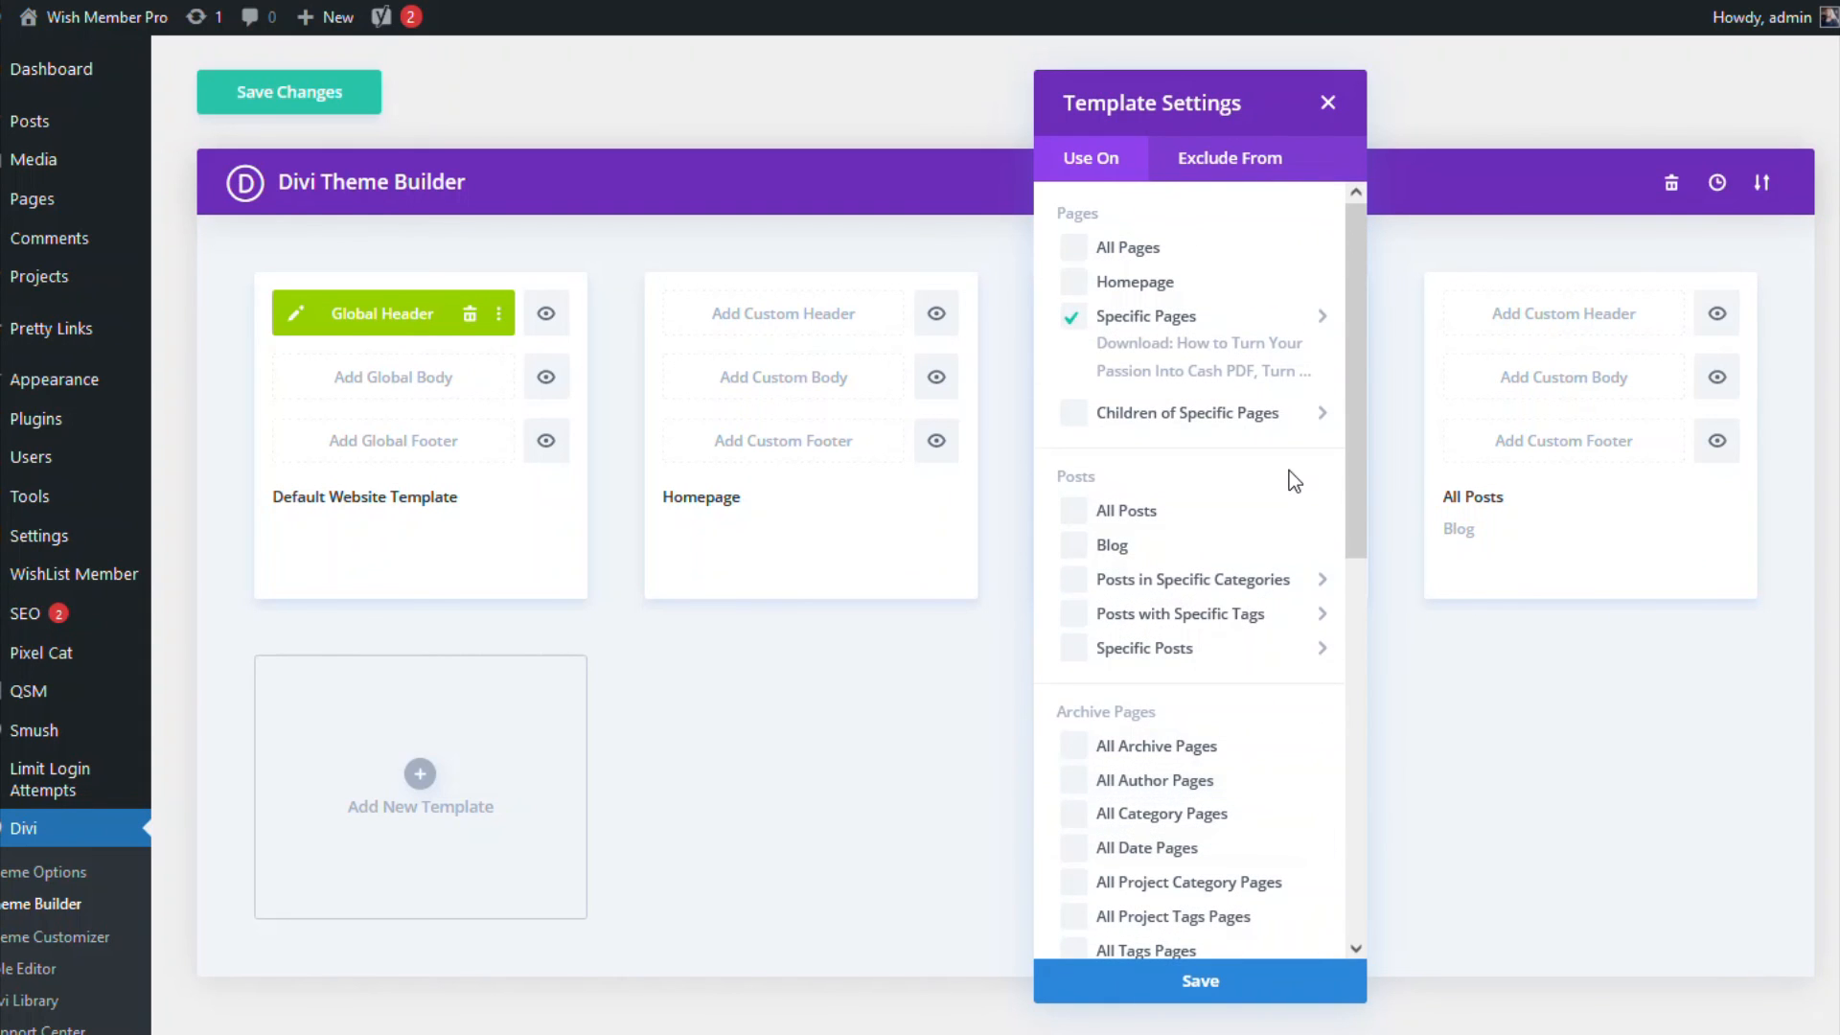
pyautogui.click(1226, 160)
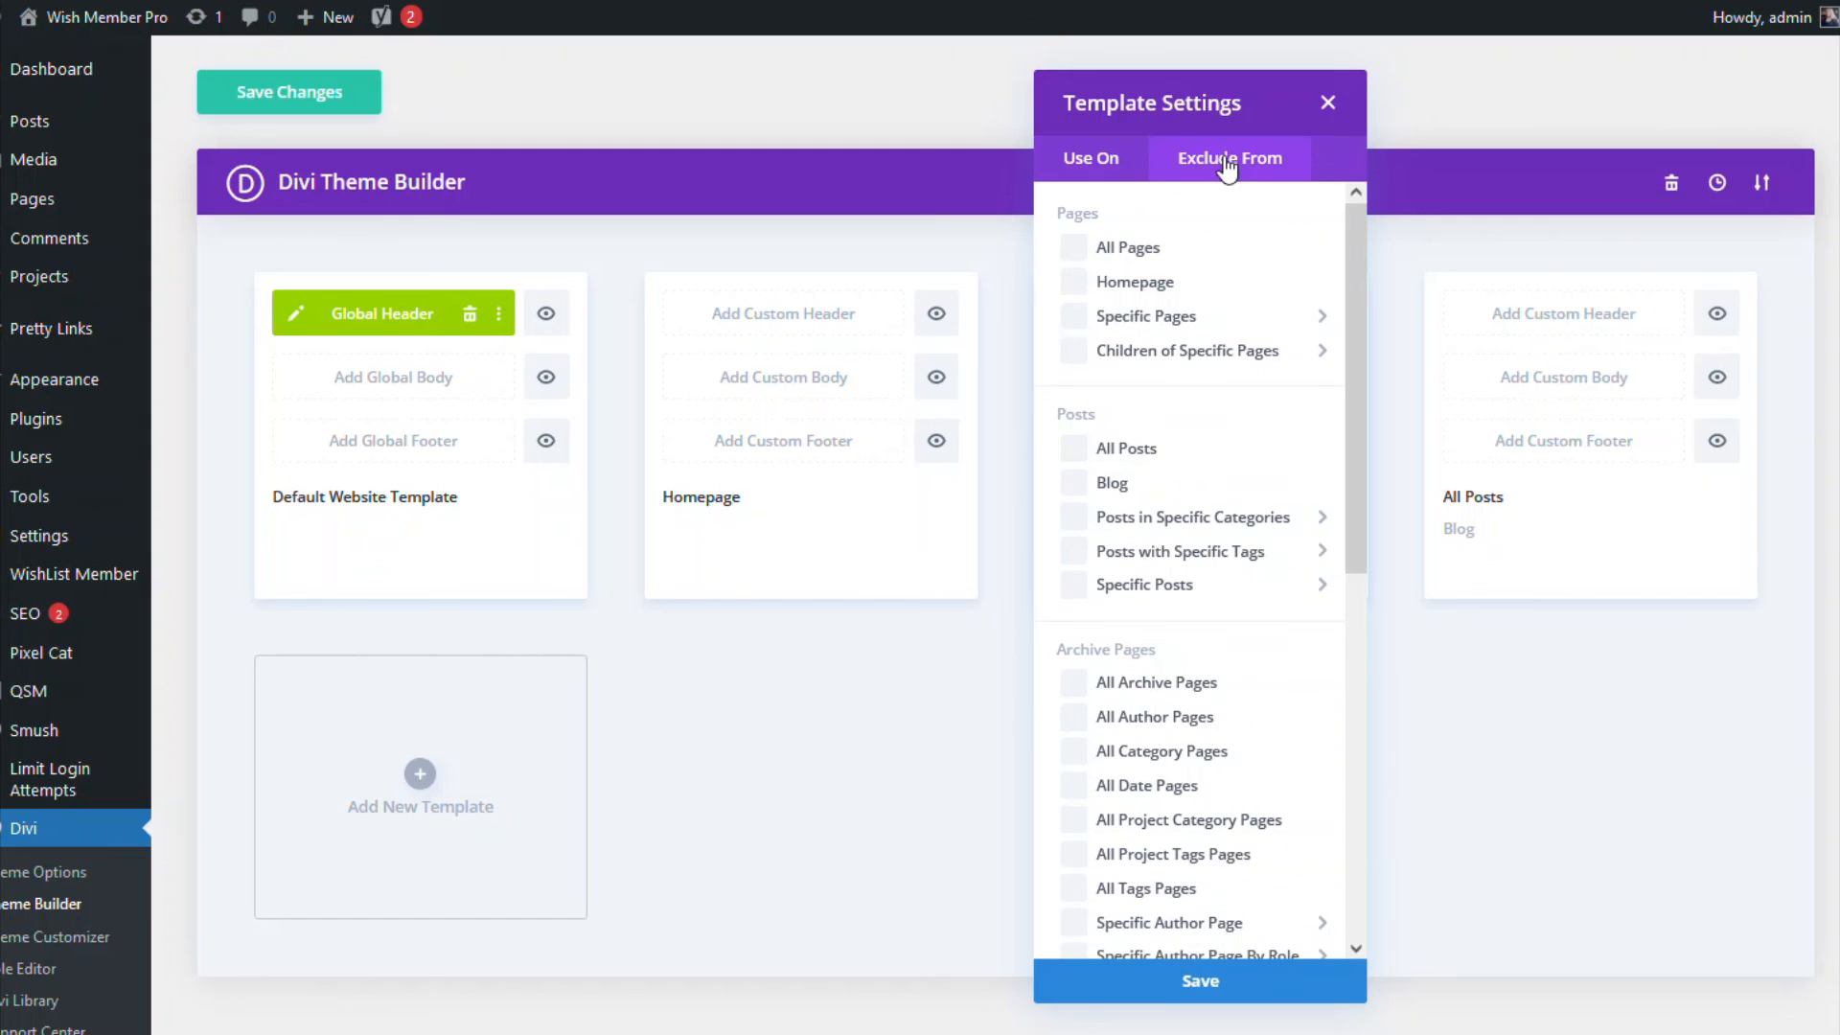
pyautogui.scroll(-1, 1184, 382)
pyautogui.scroll(-3, 1180, 431)
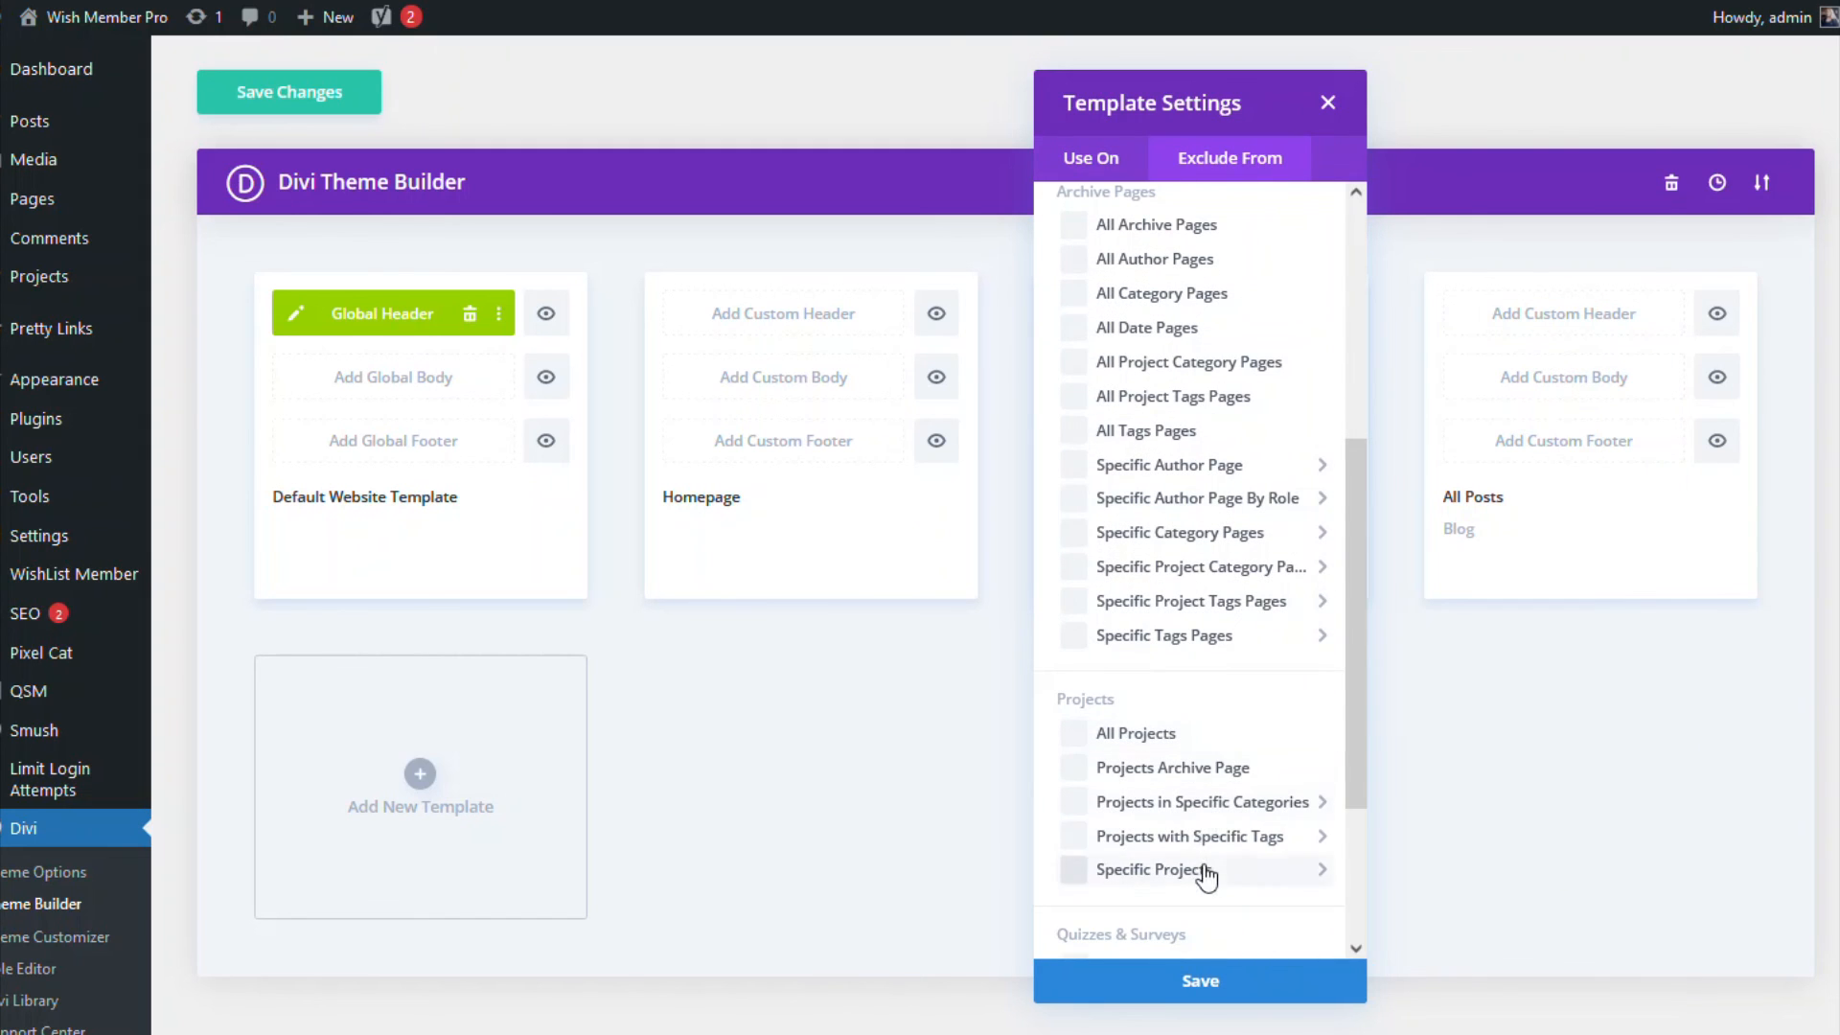
pyautogui.scroll(4, 1219, 497)
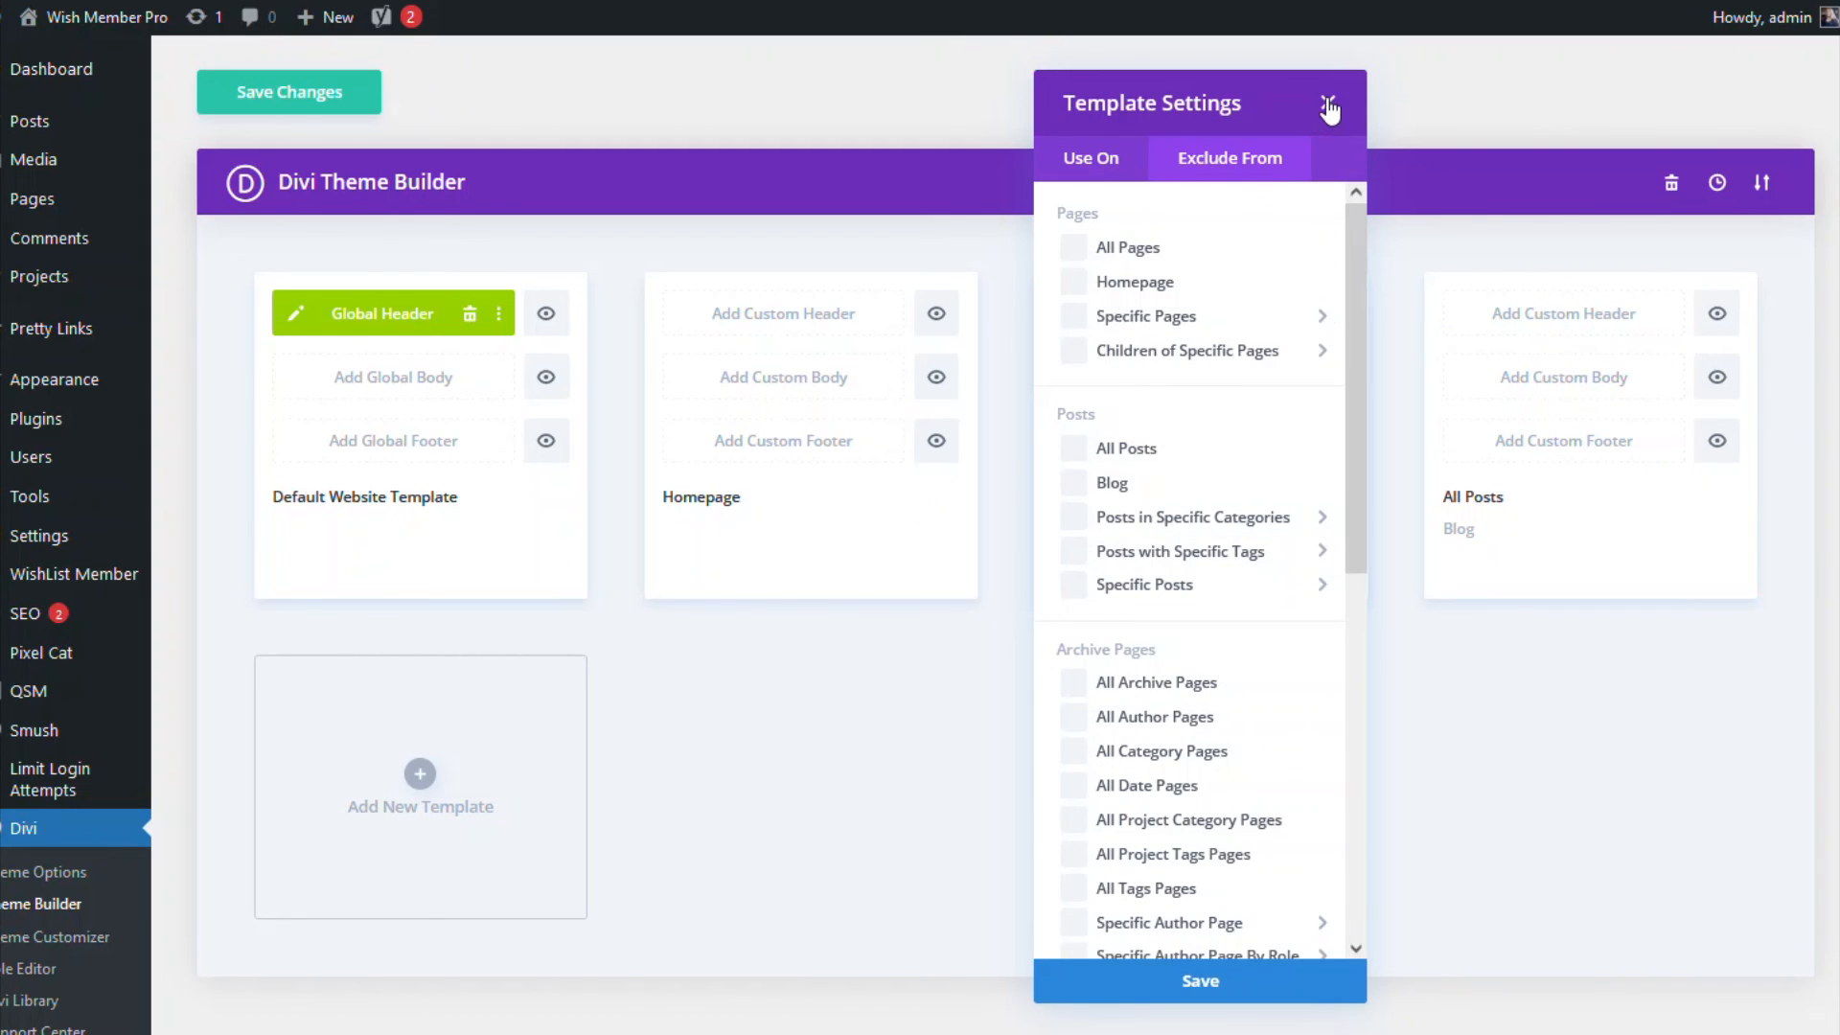
pyautogui.click(1328, 101)
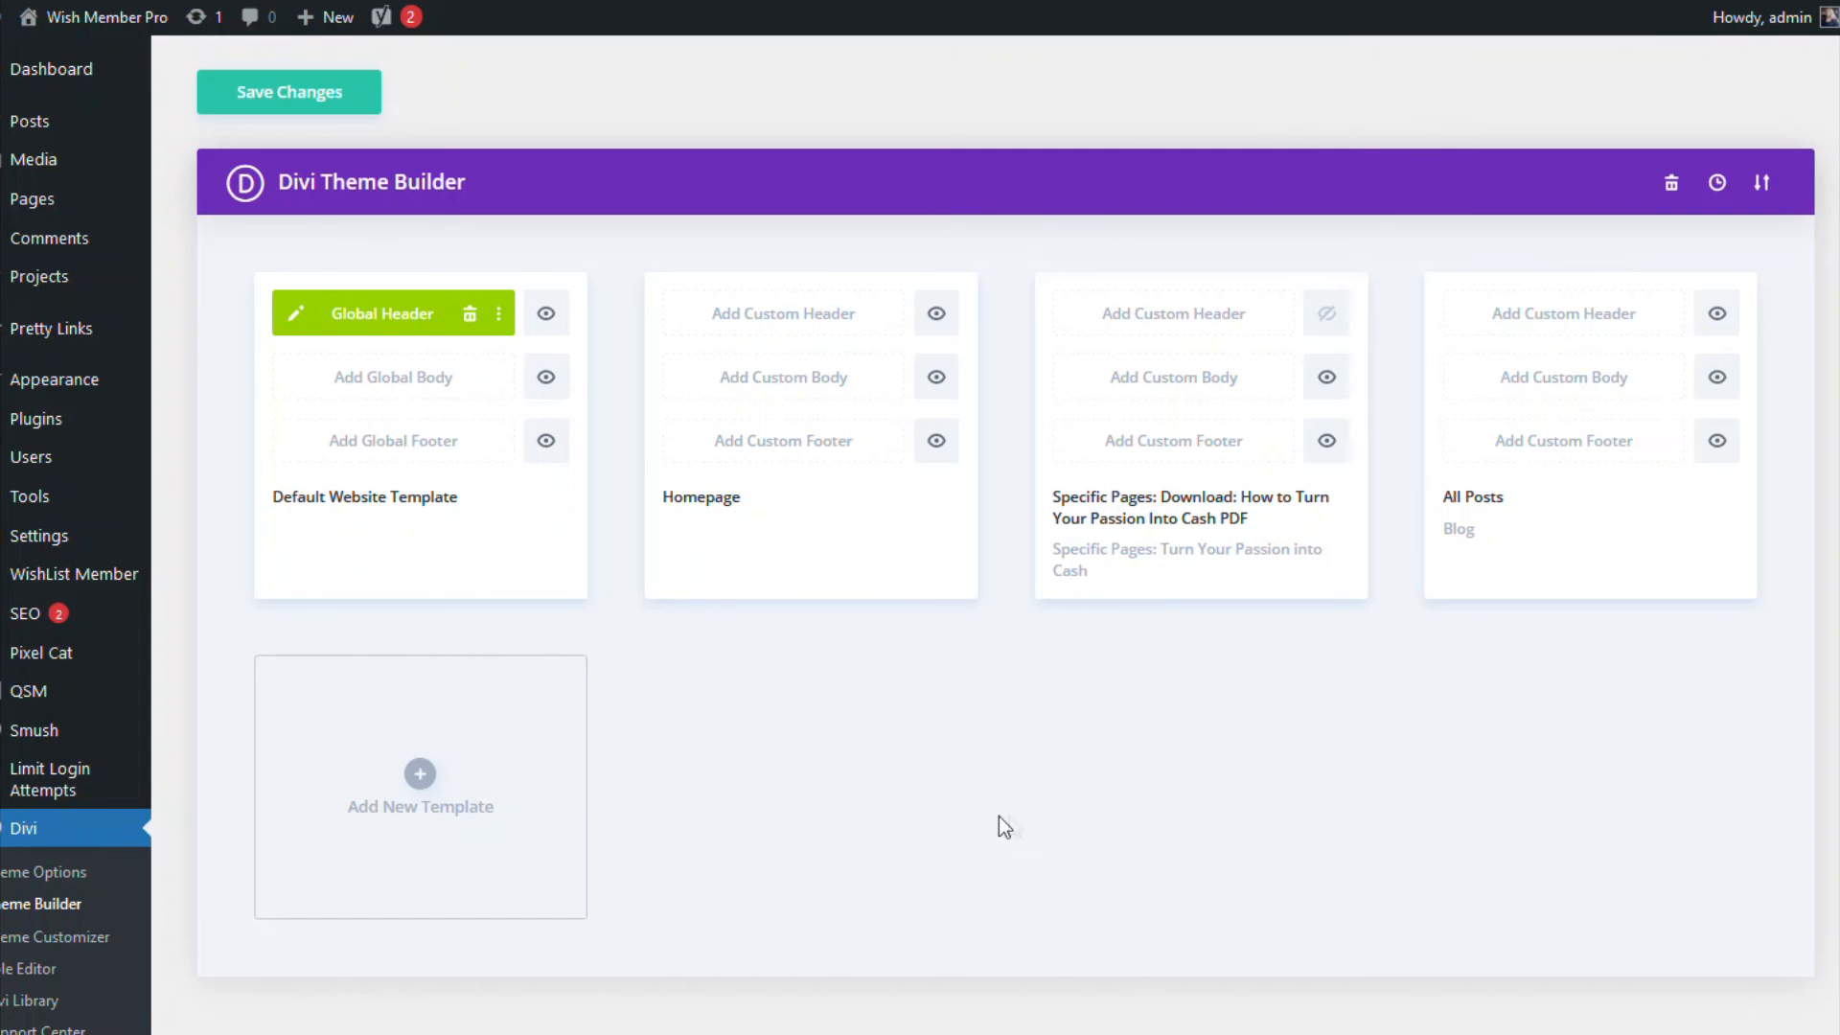